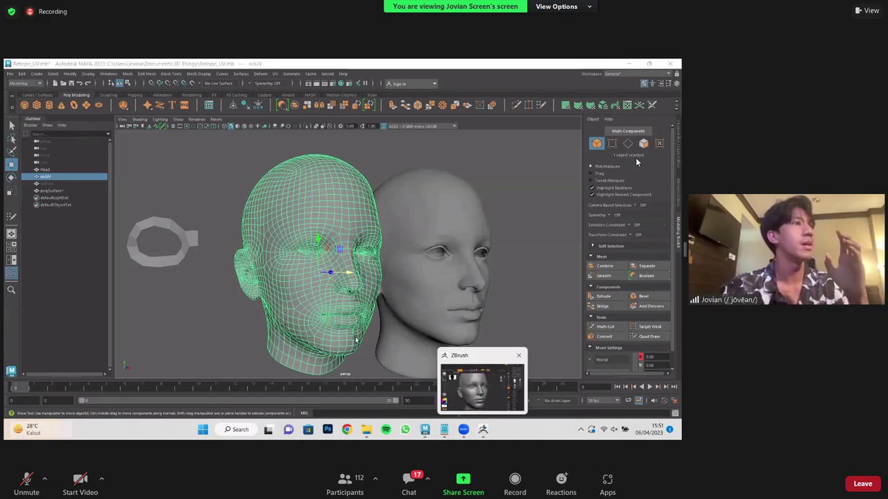
- Face the noUV head mesh from the front and open the UV Editor for it
click(371, 229)
alt+drag(371, 229, 392, 210)
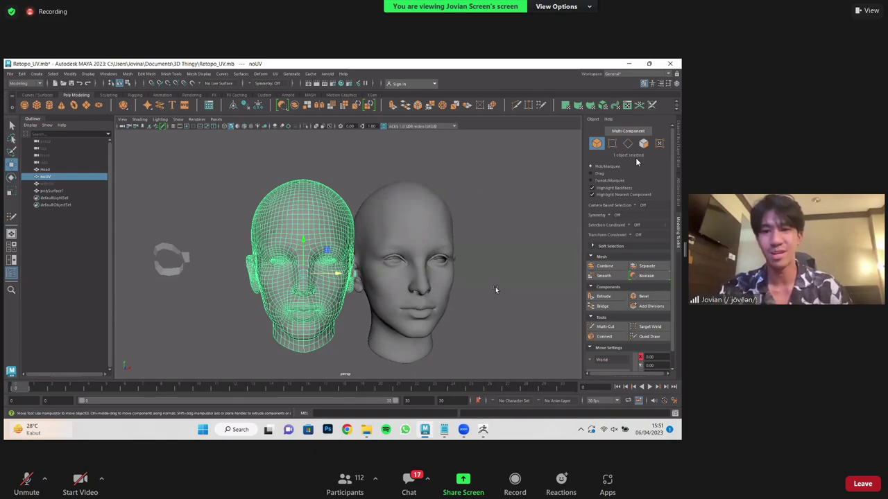
click(356, 178)
click(340, 215)
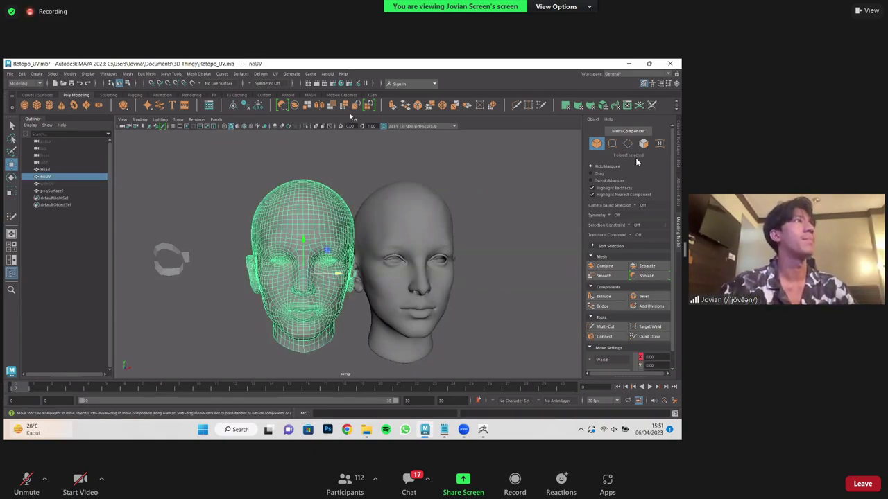
click(275, 73)
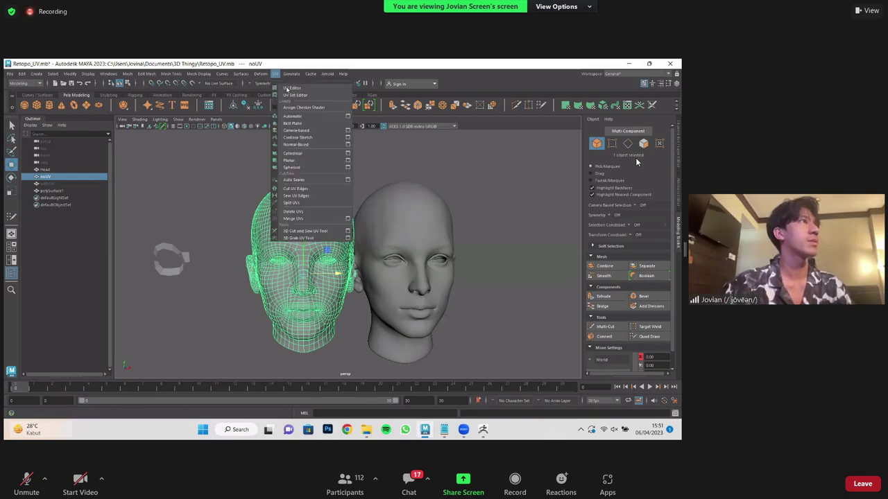
click(297, 87)
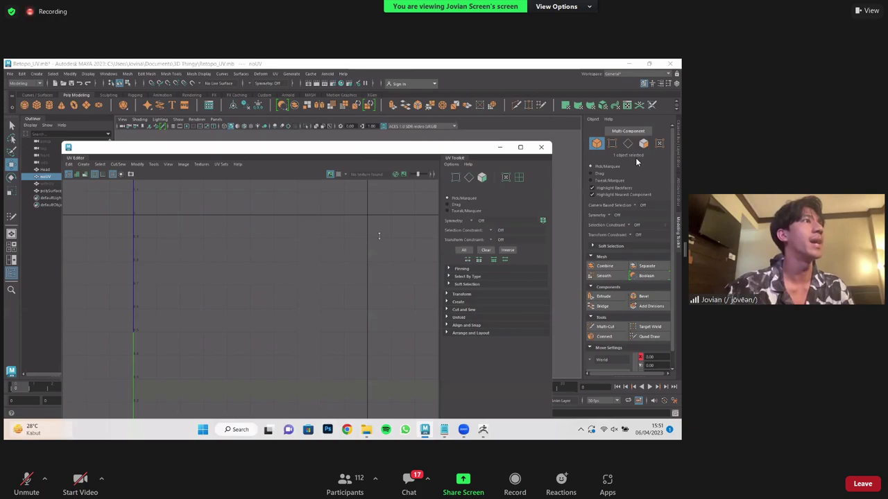
drag(333, 148, 391, 242)
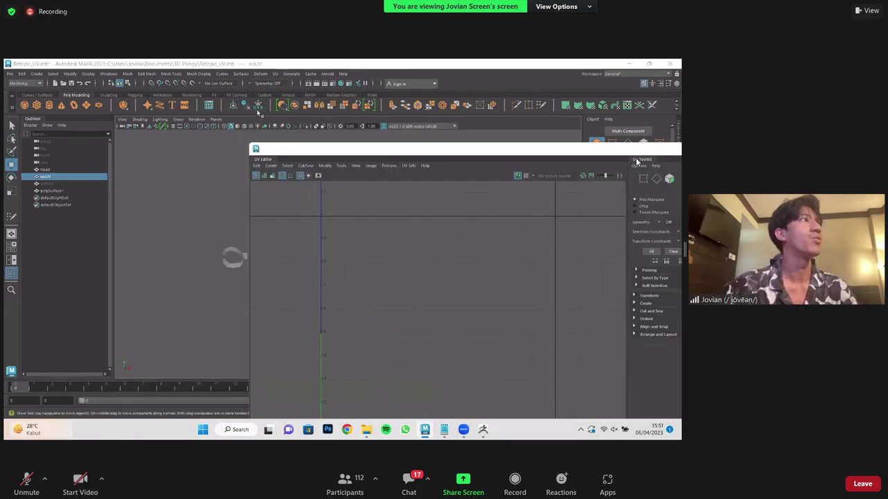
- Create a camera-based UV projection for the noUV head from the front view
click(276, 74)
click(276, 74)
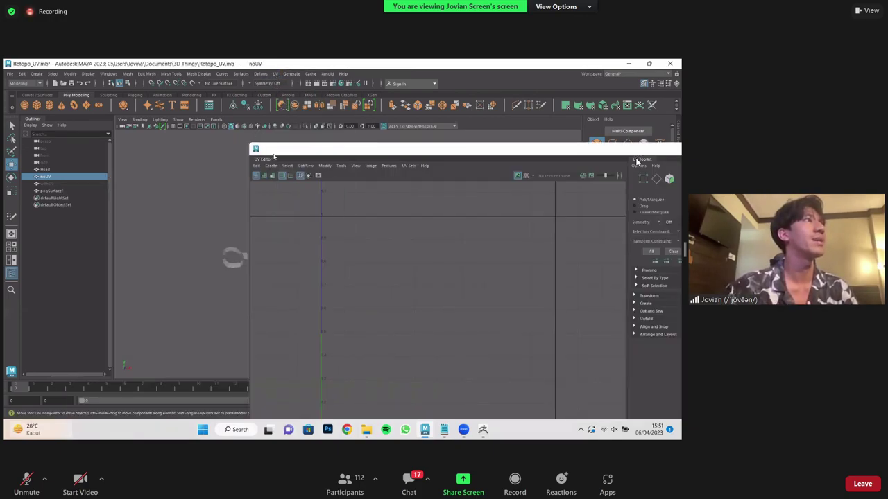
click(272, 166)
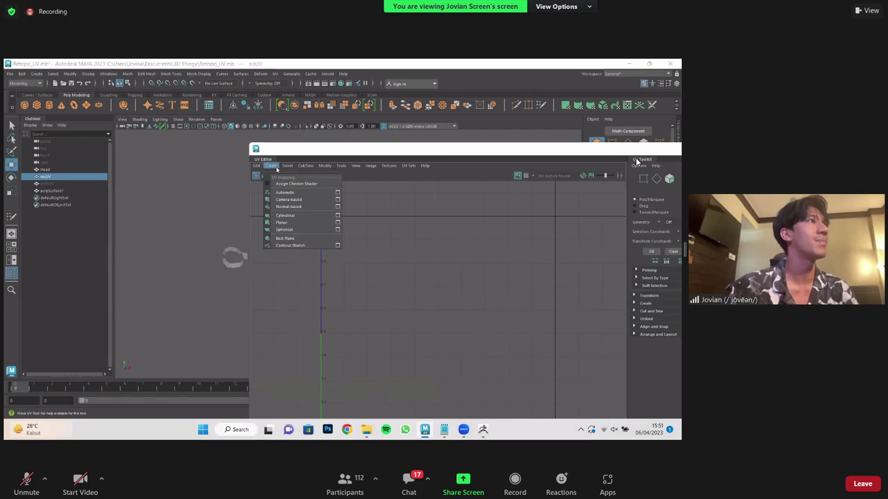
click(305, 200)
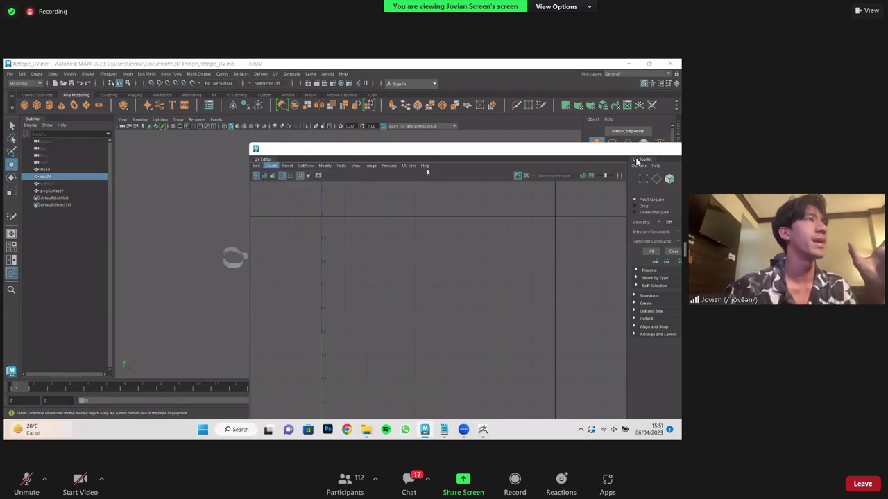
key(F11)
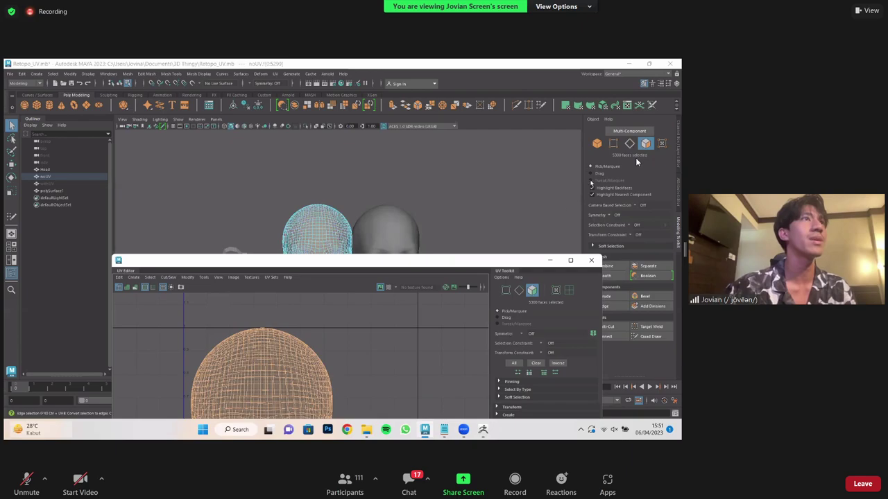
- Cut a UV seam along the centre-line edges from the crown down the back of the noUV head to the neck
alt+drag(338, 240, 409, 215)
double_click(339, 253)
double_click(416, 281)
alt+drag(416, 280, 537, 232)
key(w)
scroll(470, 298, up, 3)
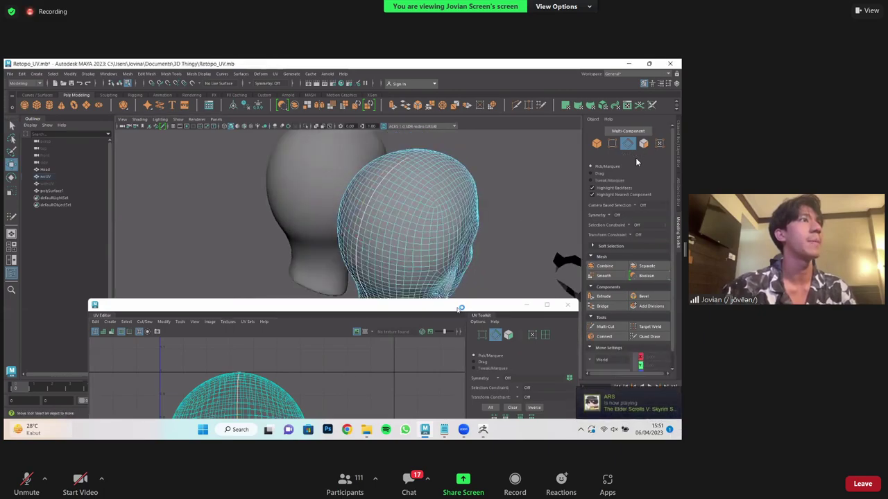
drag(461, 305, 430, 384)
scroll(477, 185, up, 2)
alt+drag(479, 185, 517, 263)
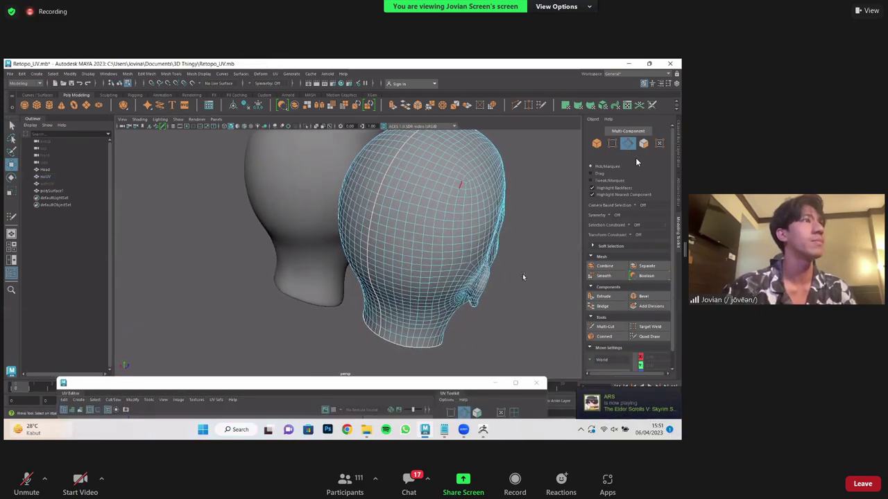
alt+drag(427, 241, 516, 146)
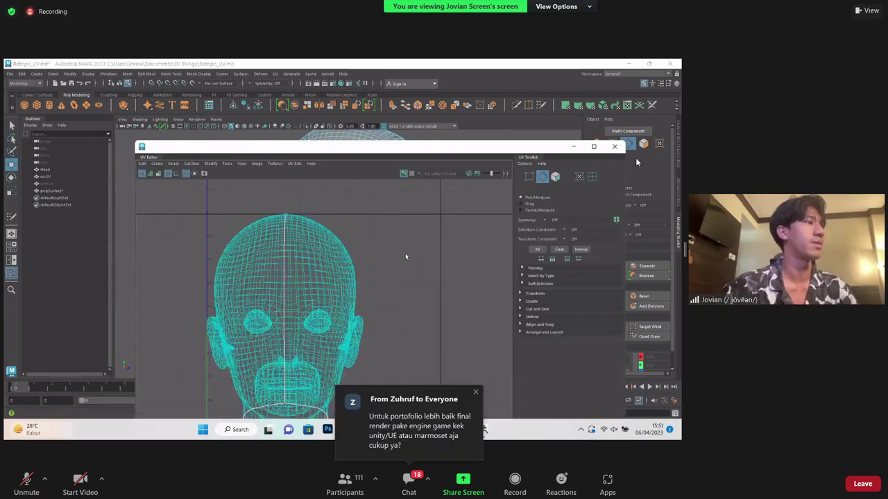
- Select all faces of the noUV head's UV shell and unfold it
click(327, 283)
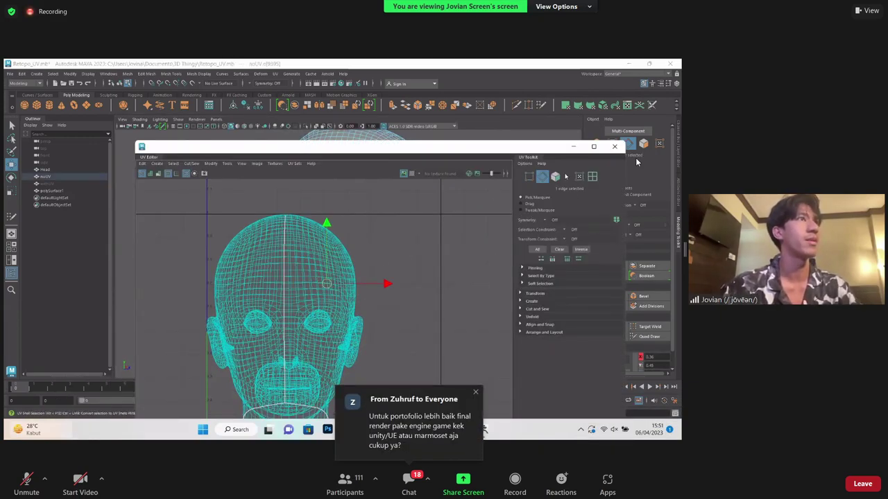
key(F11)
scroll(362, 247, down, 4)
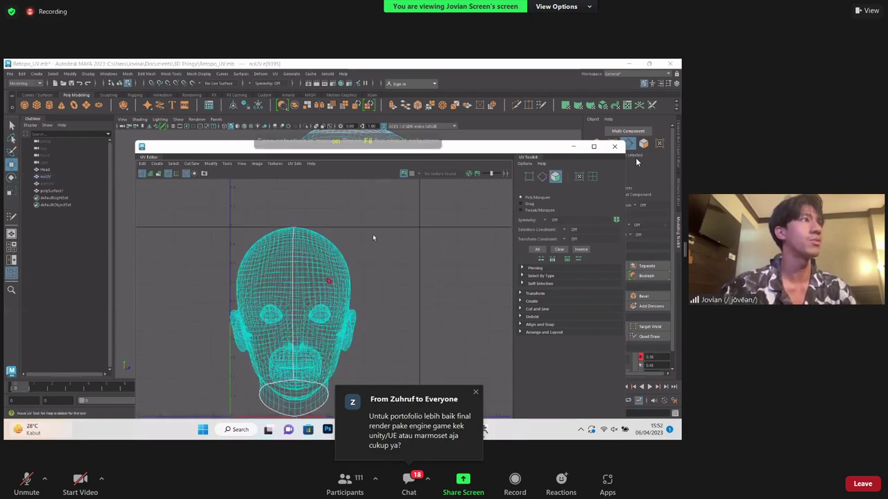
click(305, 367)
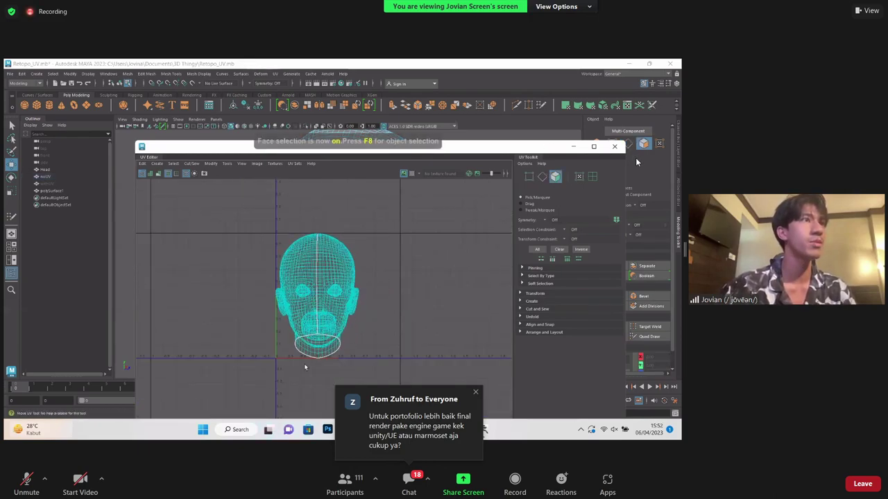
click(521, 317)
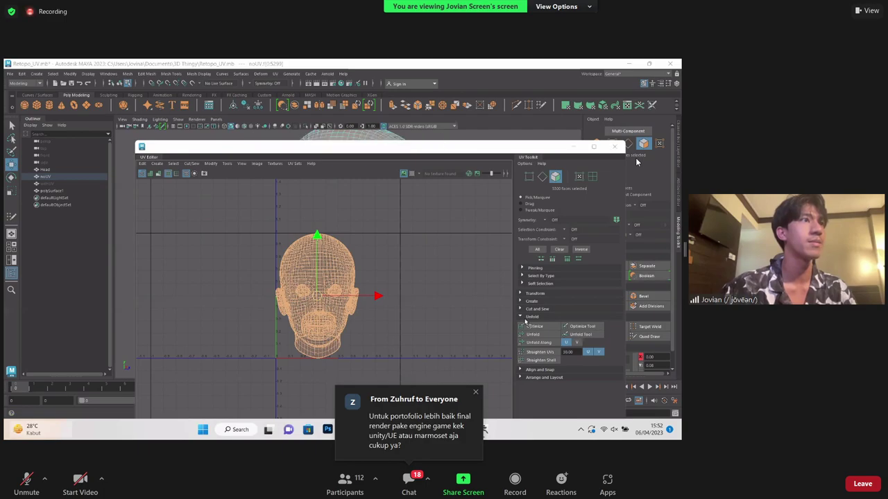
click(533, 335)
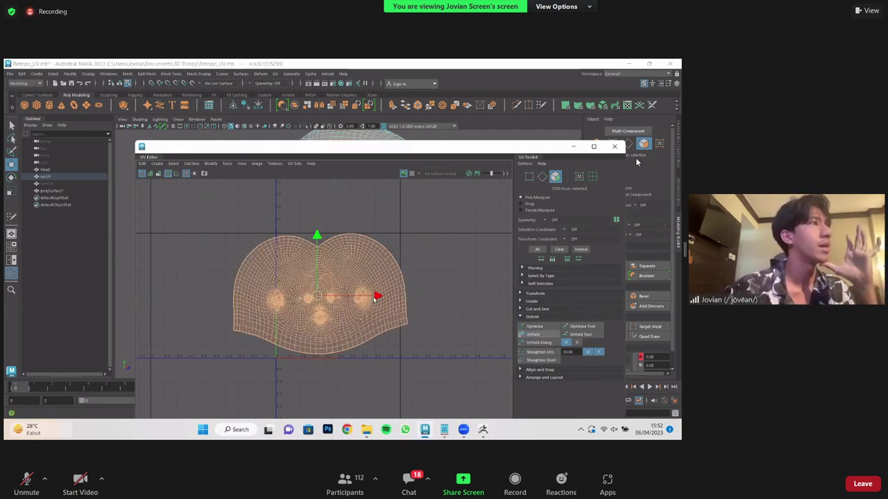
- Examine the unfolded noUV shell around the eyes, mouth and ears, and its overall outline
scroll(343, 319, up, 3)
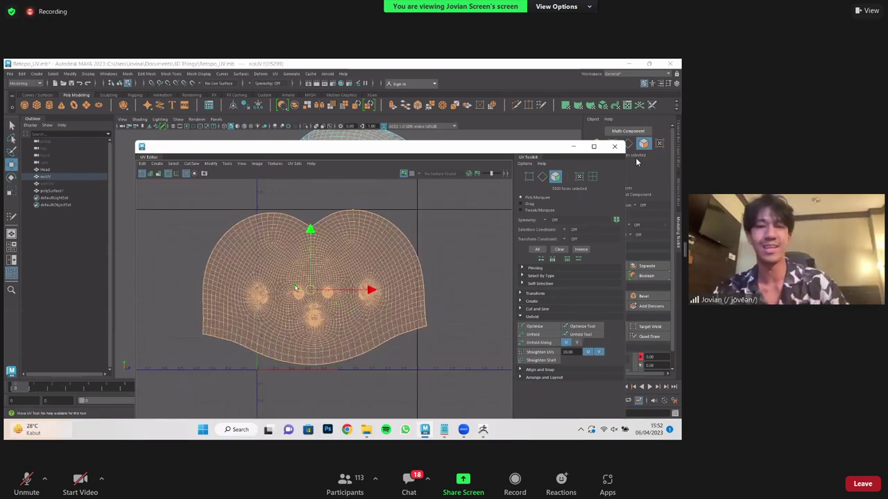
scroll(324, 279, up, 8)
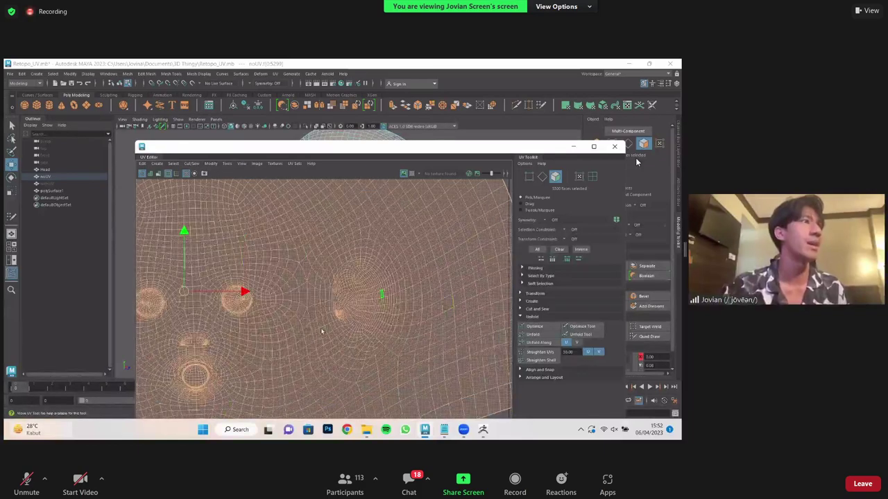
click(315, 333)
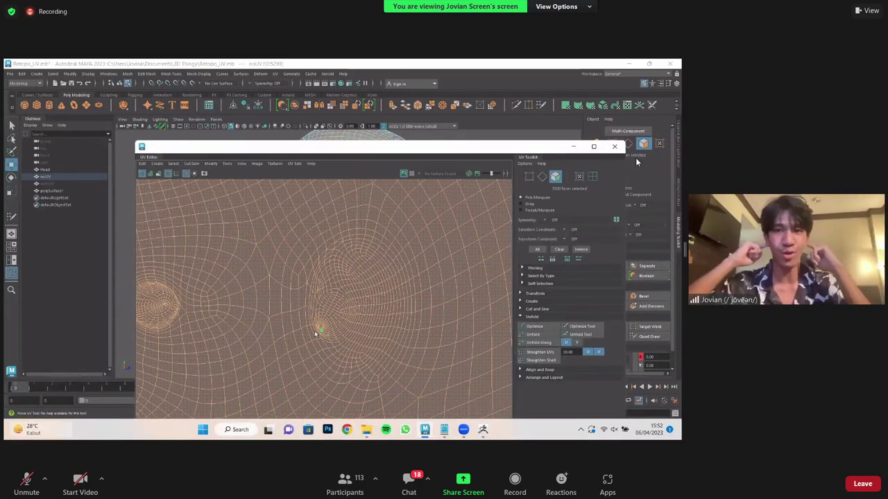
scroll(314, 334, down, 5)
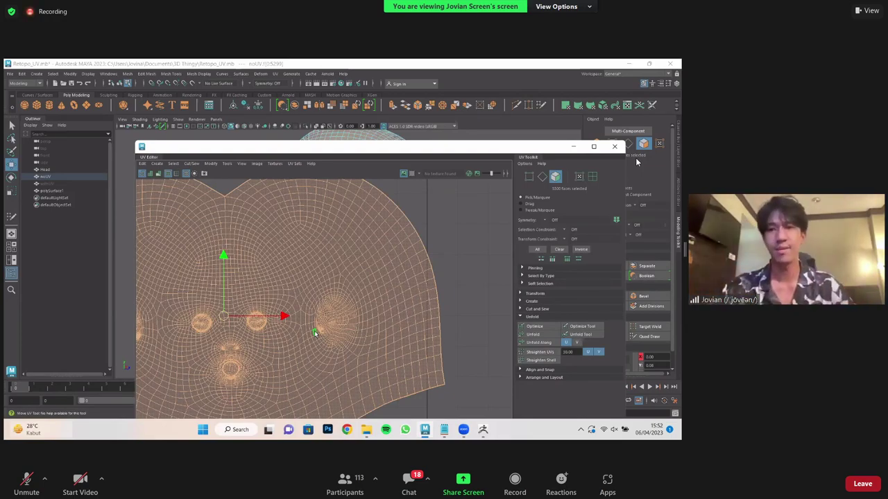
scroll(400, 305, down, 6)
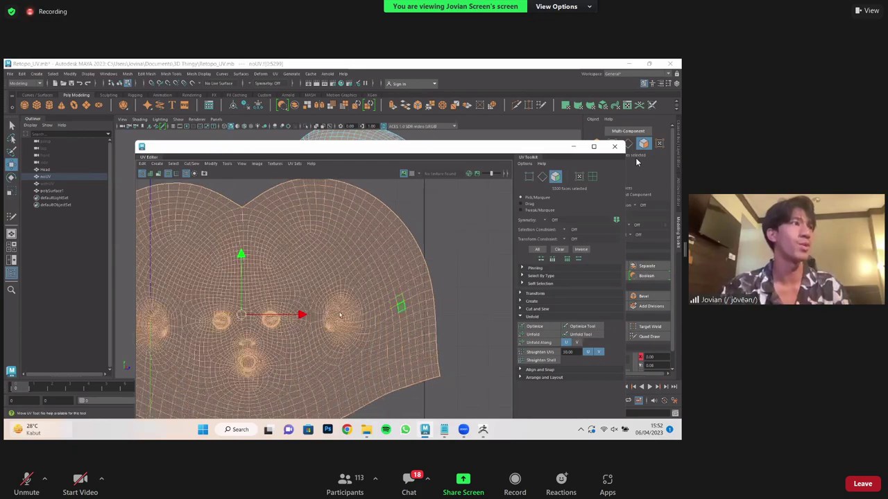
scroll(330, 260, up, 5)
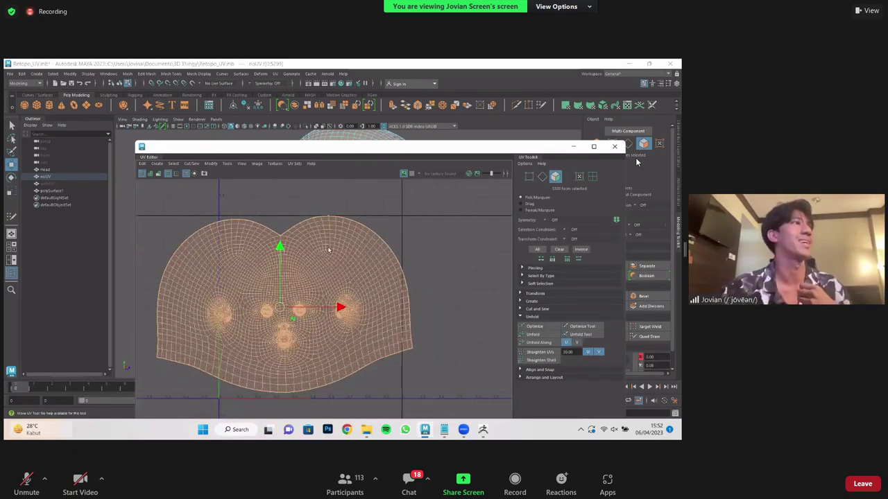
scroll(350, 265, up, 3)
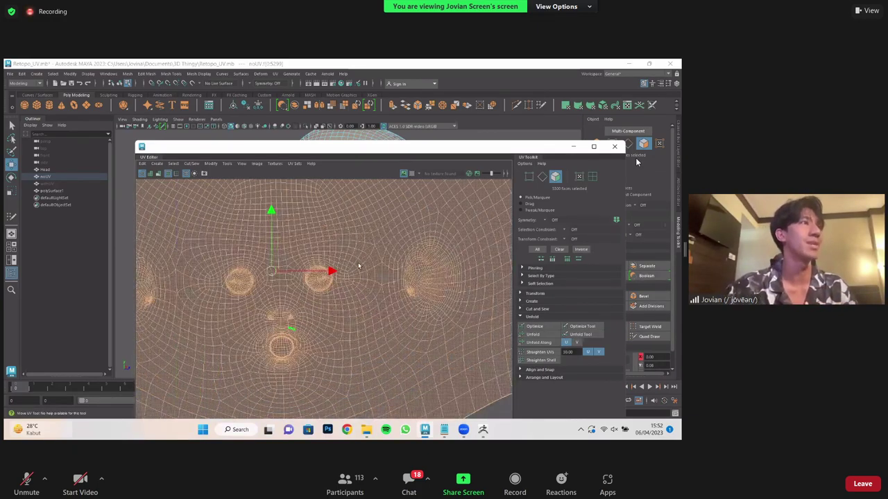
alt+middle_drag(467, 285, 498, 280)
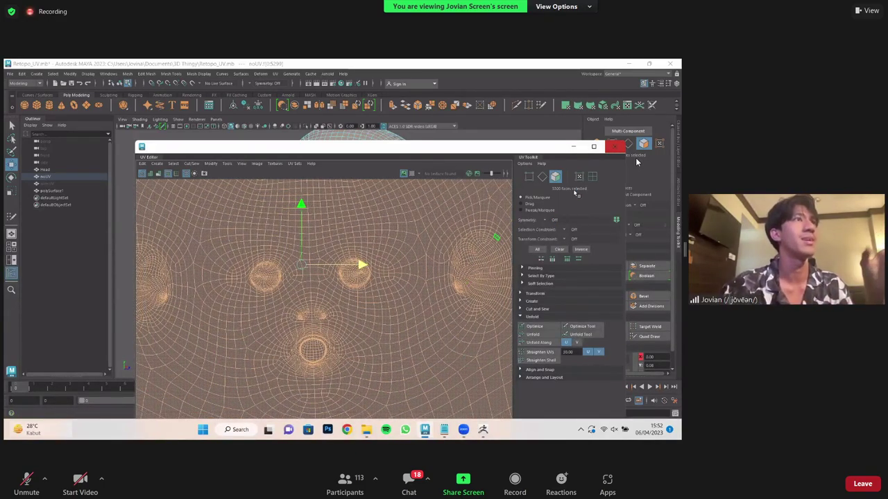
key(f)
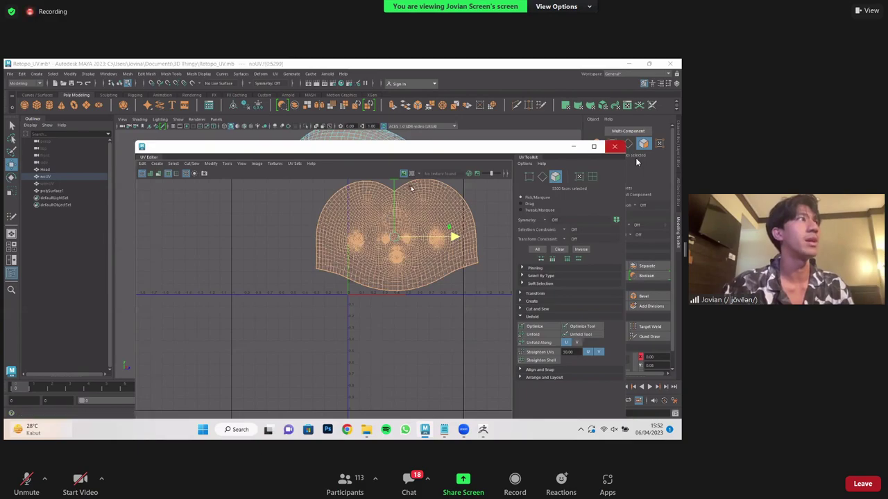
- Close the UV Editor, hide the noUV head and show the withUV head in its place
click(614, 147)
key(F8)
key(ctrl+h)
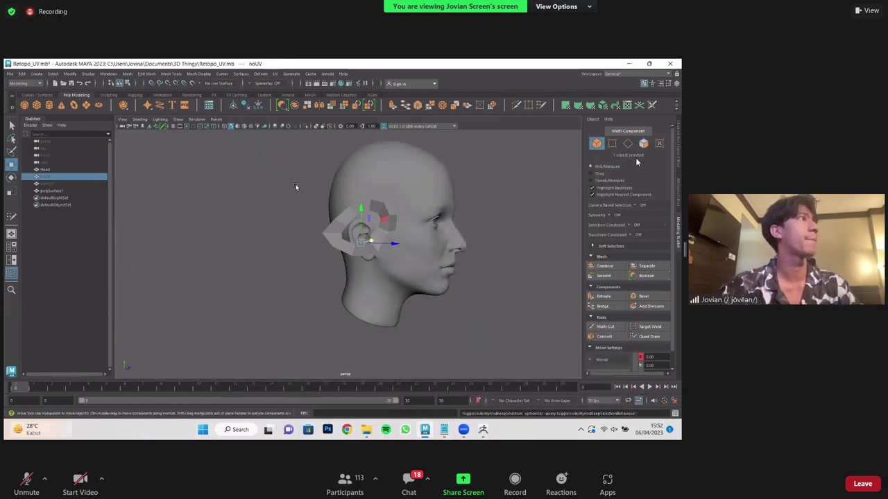
click(451, 219)
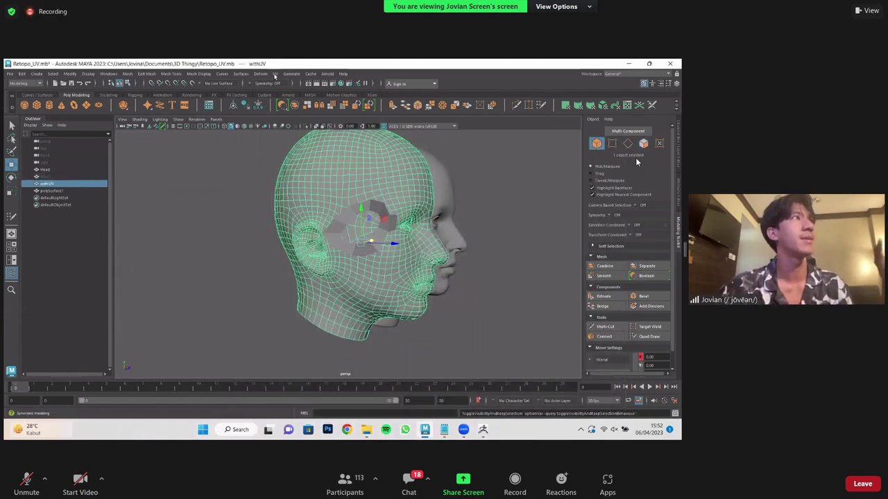
click(275, 73)
click(288, 88)
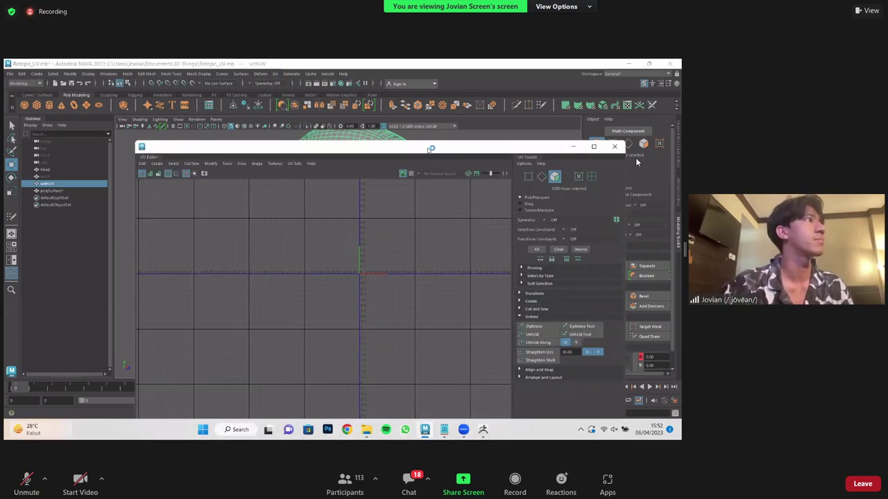
scroll(414, 169, up, 2)
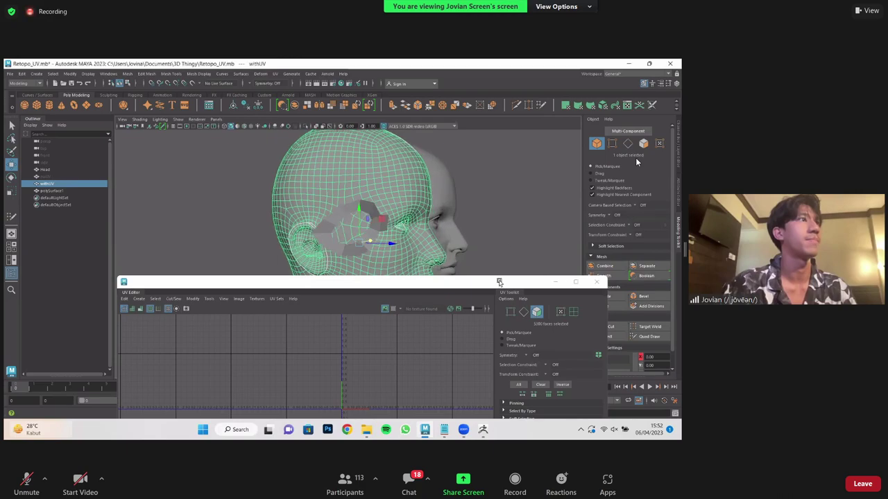
scroll(432, 281, down, 5)
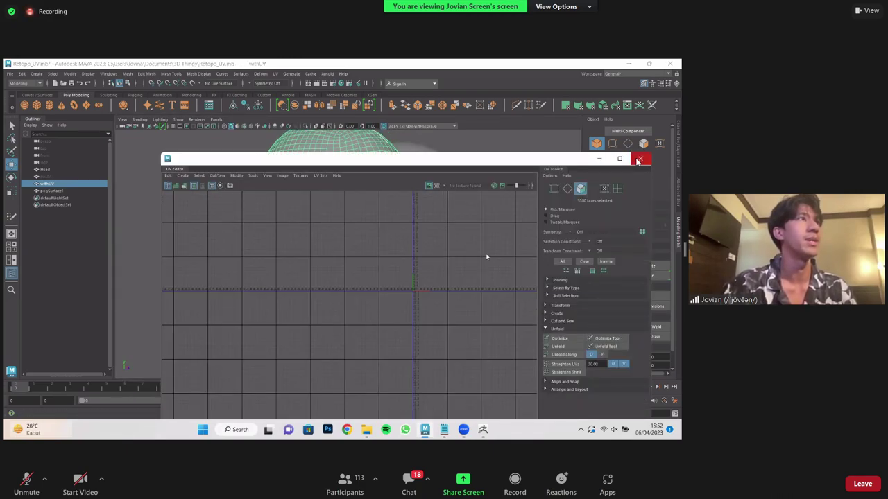
click(638, 159)
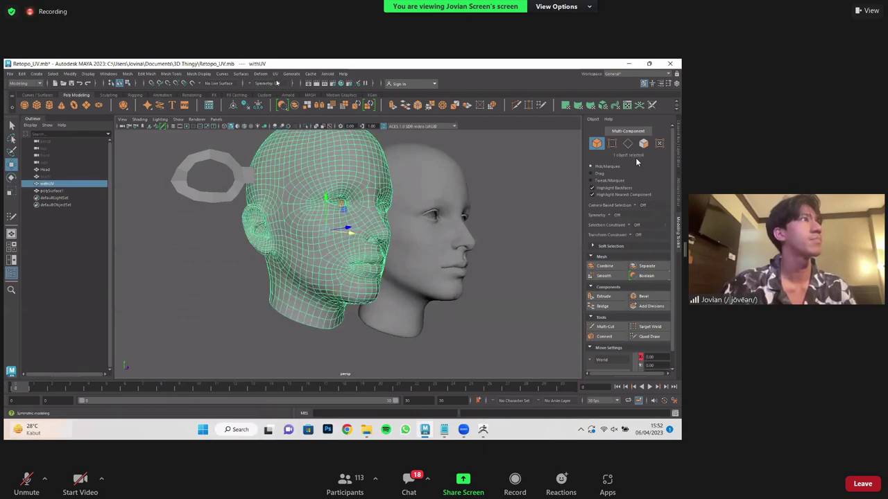
- Open the UV Editor for the withUV head and examine the arrangement of its UV shells
click(275, 73)
click(286, 86)
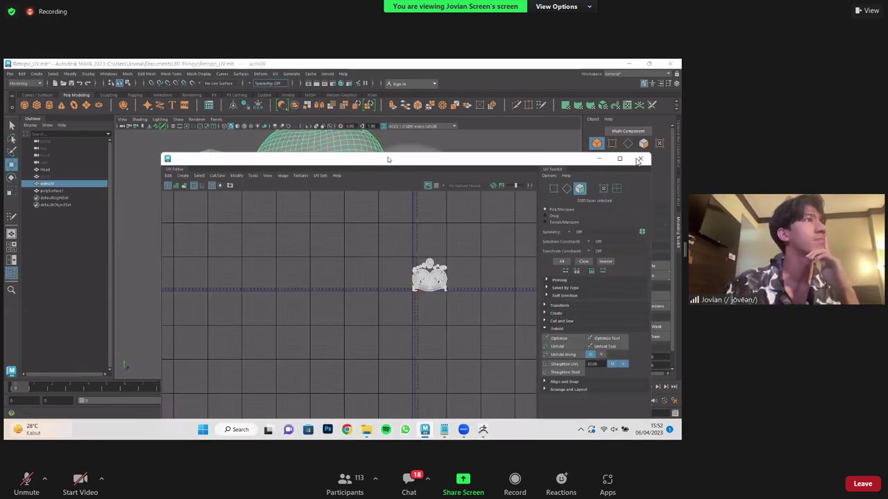
scroll(450, 229, up, 4)
alt+middle_drag(450, 230, 474, 309)
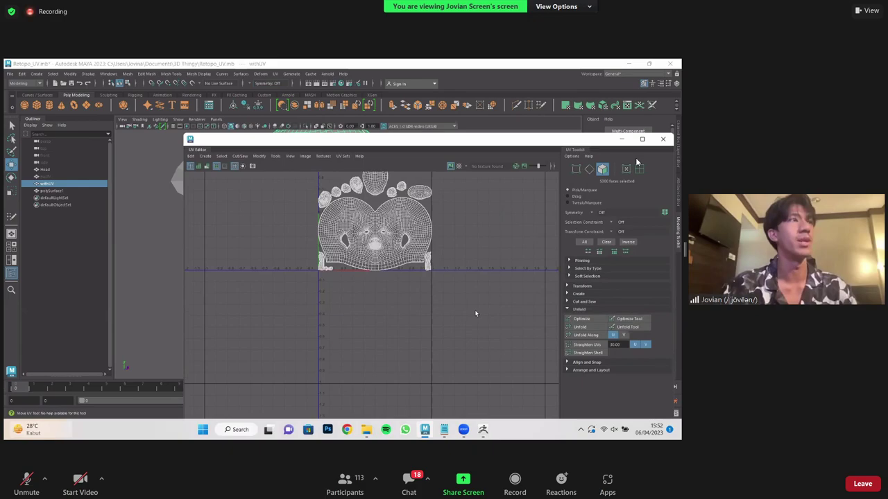
scroll(474, 309, up, 2)
scroll(470, 304, up, 2)
scroll(472, 302, down, 2)
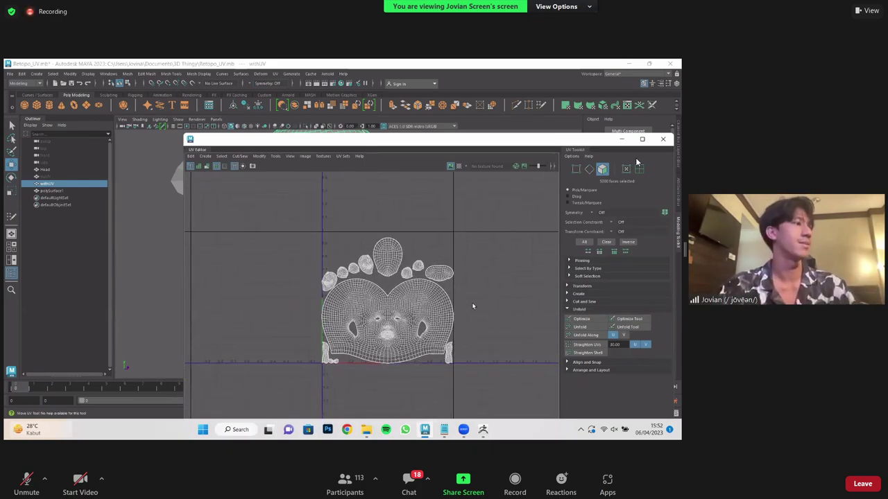
- Move the UV Editor clear of the model, select one ear of the withUV head and locate its UV shell
alt+middle_drag(471, 257, 461, 170)
scroll(461, 208, up, 2)
drag(542, 148, 522, 223)
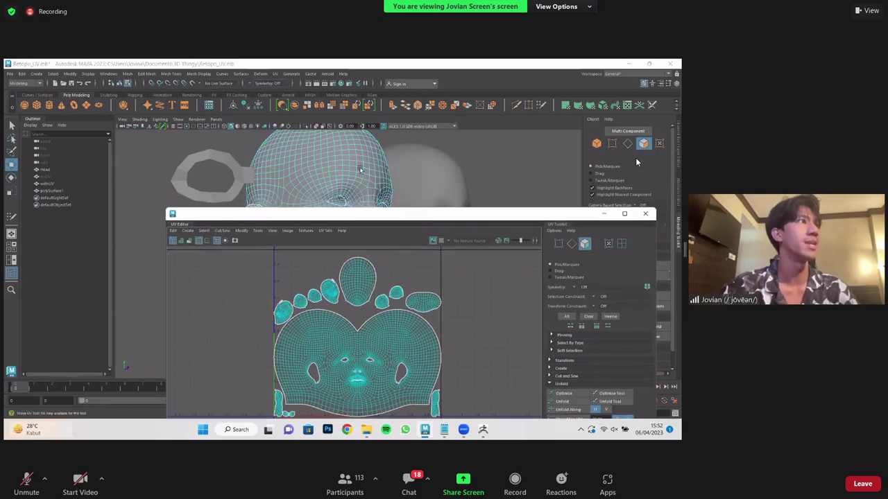
alt+drag(347, 160, 416, 167)
click(281, 188)
ctrl+right_drag(265, 192, 349, 172)
alt+drag(447, 201, 340, 191)
scroll(381, 187, up, 3)
scroll(319, 298, up, 2)
scroll(319, 298, up, 1)
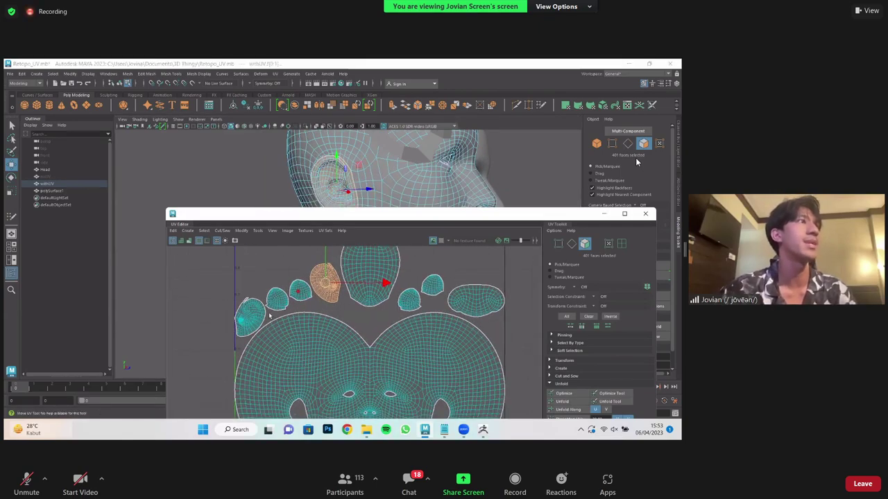
- Select the UV shell of the other ear to compare it with the model, and clear the selection
click(300, 290)
scroll(300, 290, down, 3)
click(261, 309)
scroll(437, 194, down, 5)
drag(437, 213, 437, 239)
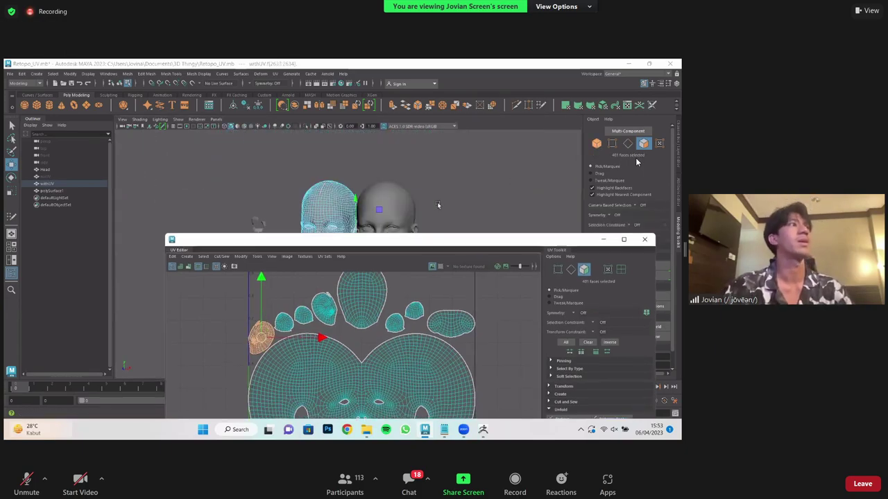
click(437, 204)
scroll(312, 220, up, 5)
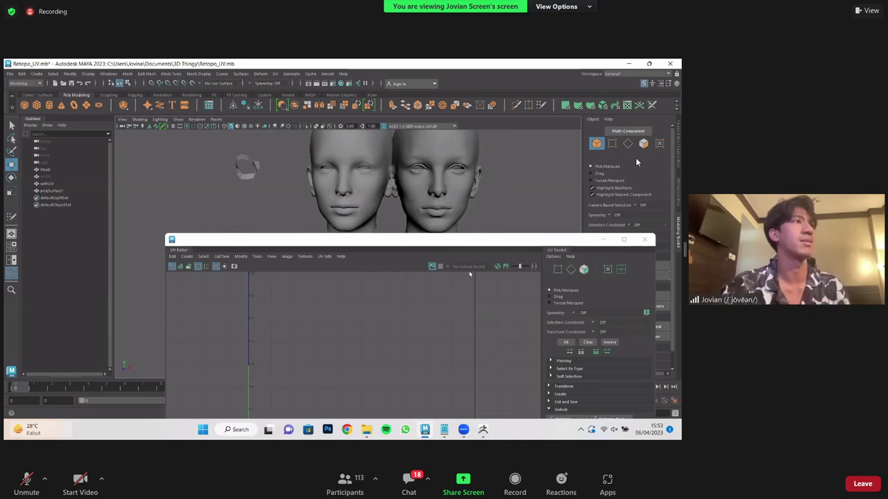
- Search the computer for Marmoset Toolbag 4 and launch it
key(alt+Tab)
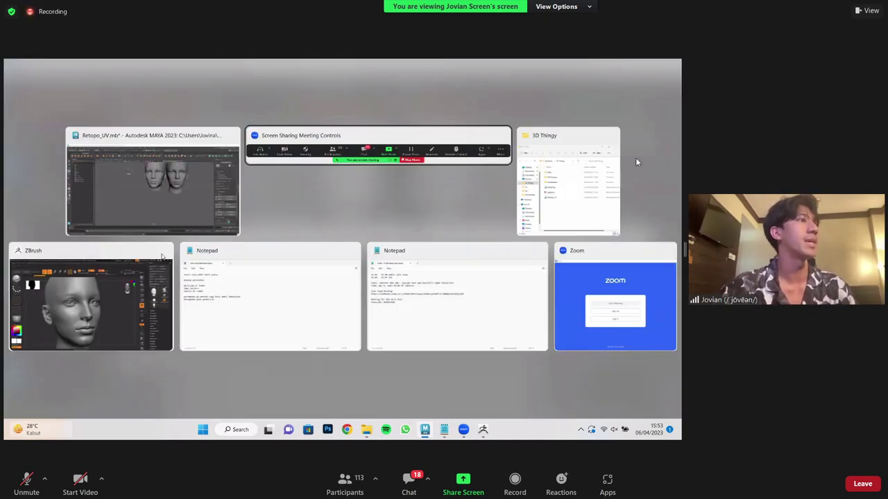
key(super)
text(marmo)
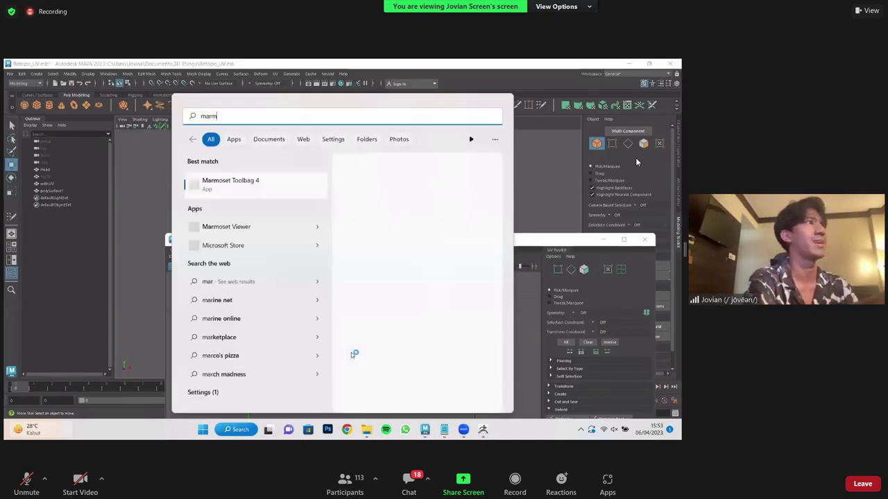
key(Return)
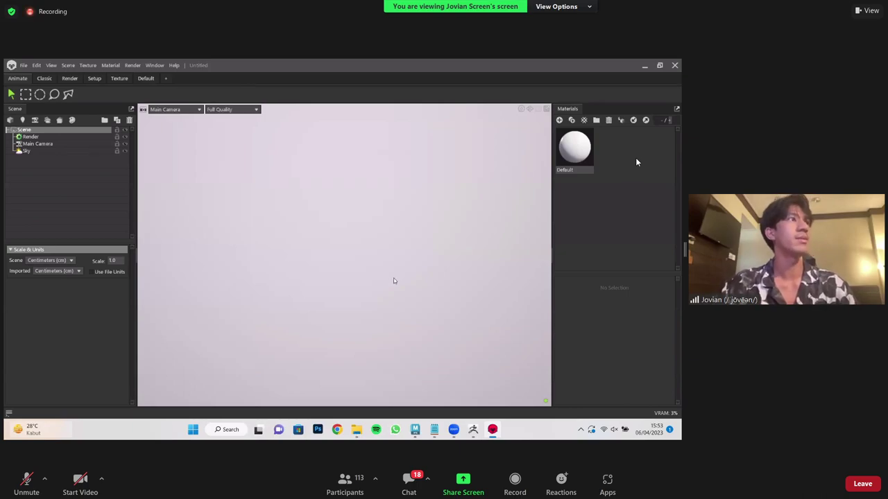
- Import HeadHP.fbx and HeadLP.fbx from the Bake folder of 3D Thingy into the Marmoset Toolbag scene
key(alt+Tab)
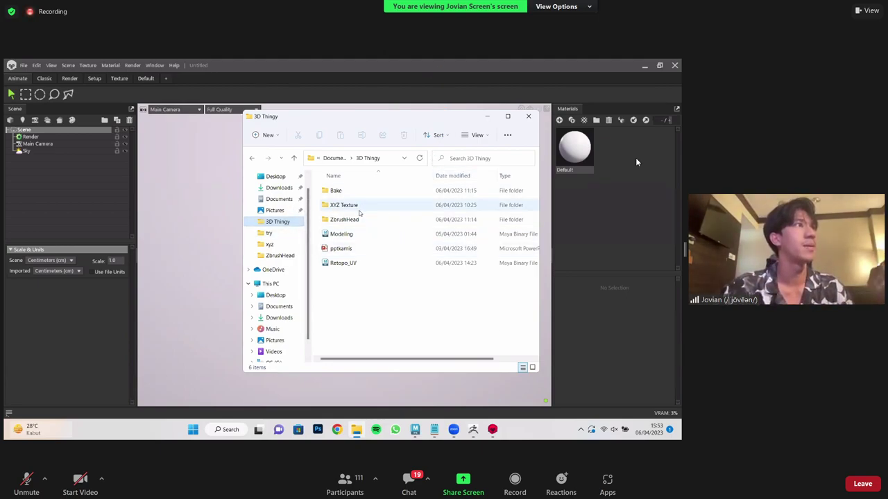
double_click(339, 190)
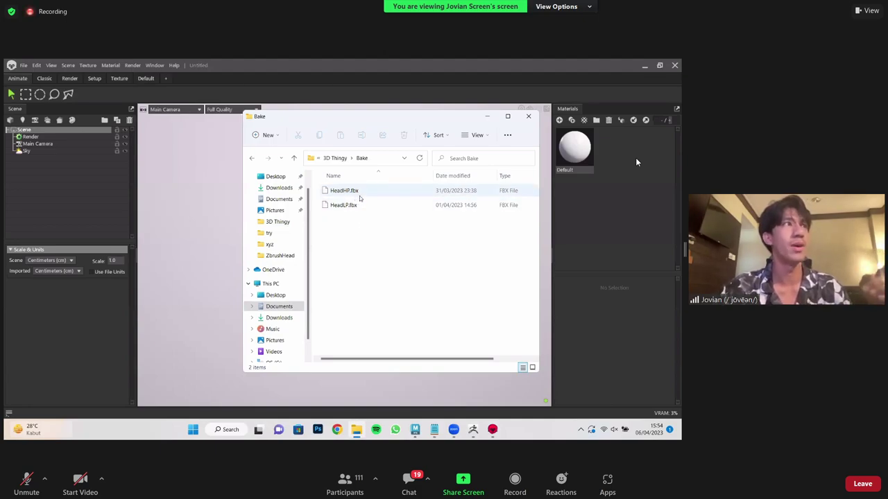
click(353, 205)
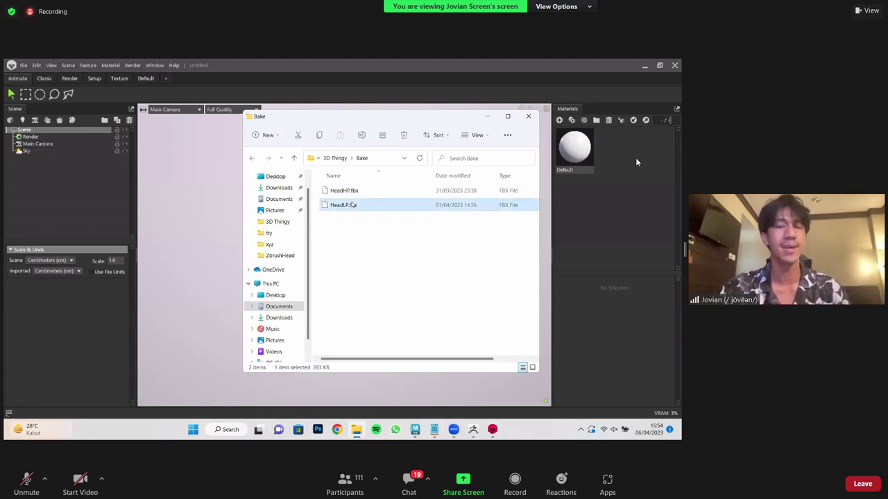
click(352, 190)
drag(372, 236, 358, 193)
drag(357, 196, 101, 180)
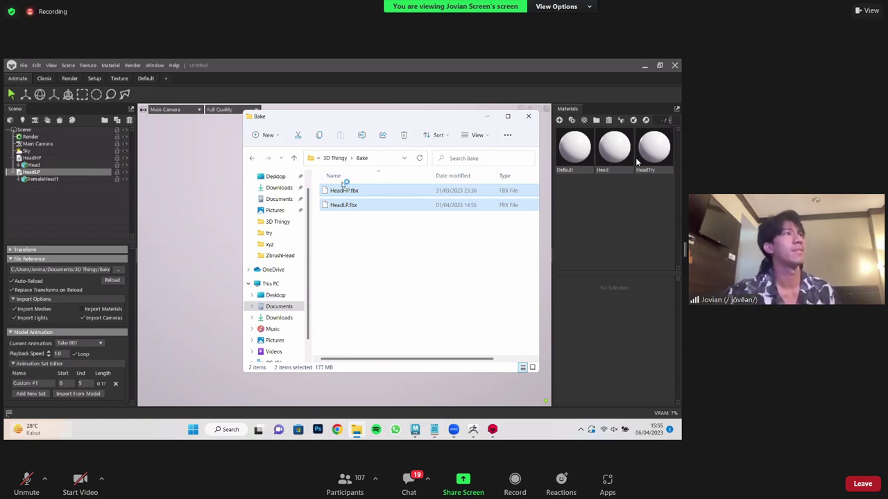
drag(337, 118, 364, 308)
click(391, 241)
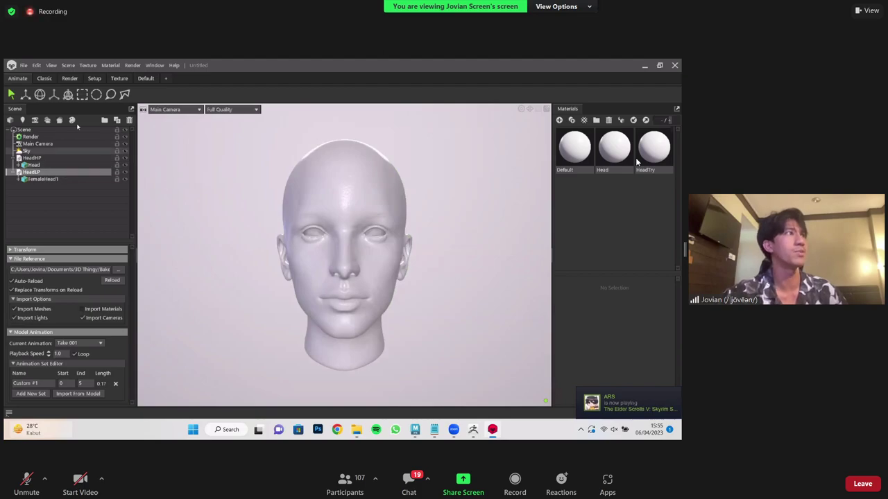
- Add a bake project and place HeadHP in its High group and HeadLP in its Low group
click(68, 67)
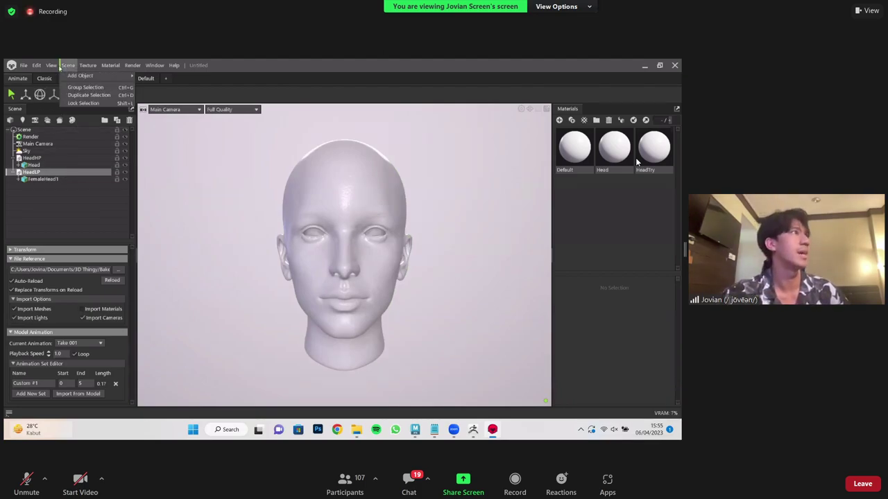
mouse_move(56, 70)
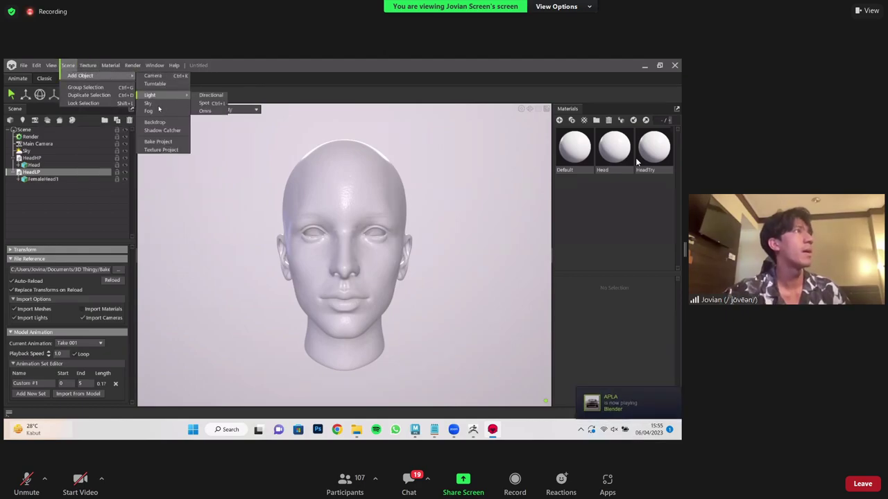
click(169, 143)
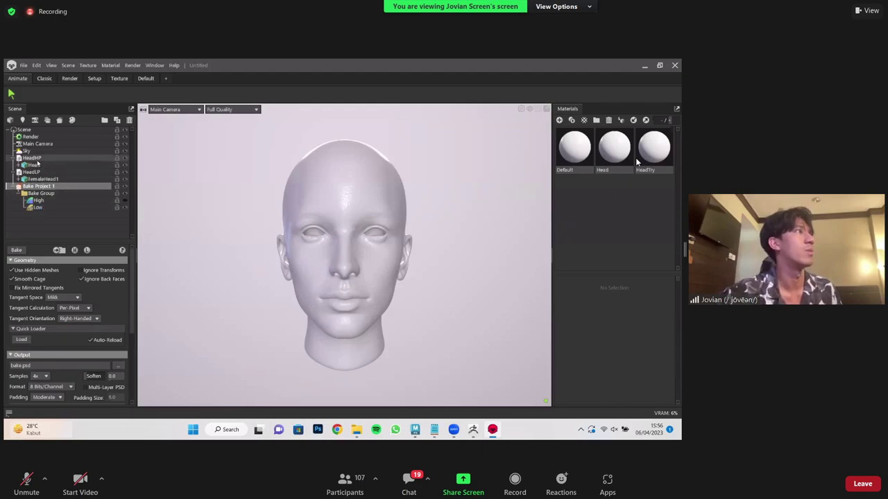
drag(32, 158, 38, 206)
scroll(421, 194, up, 3)
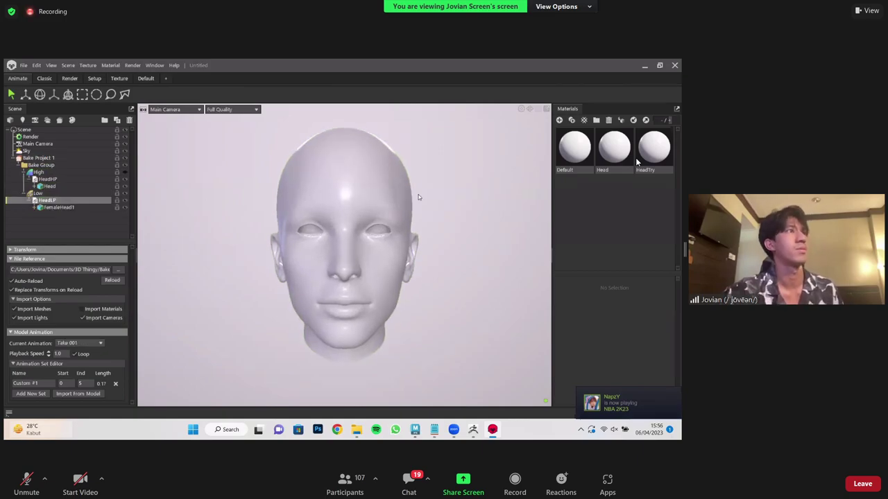
- Browse for the bake project's output location and create a folder named BakeMaps inside 3D Thingy
click(98, 158)
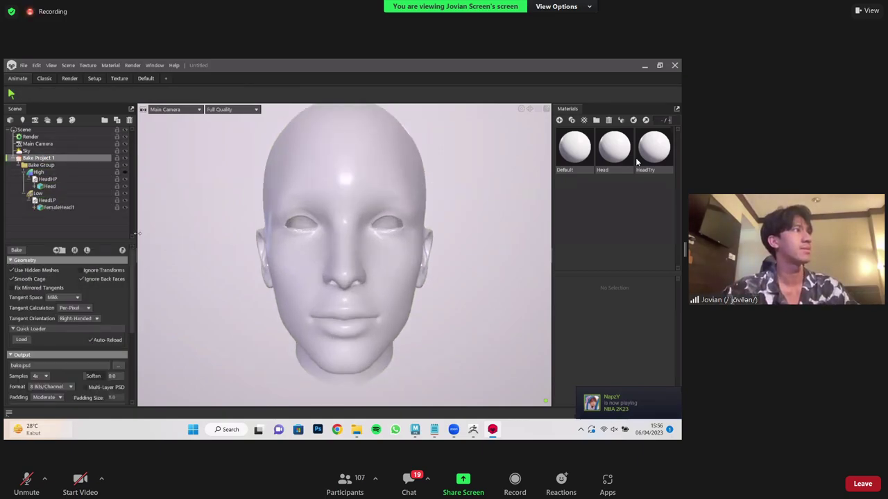
scroll(94, 288, down, 2)
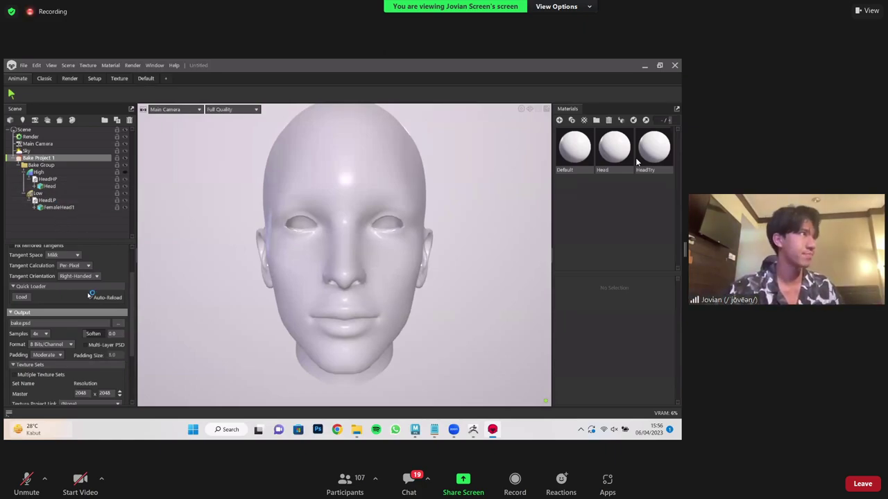
scroll(104, 305, down, 1)
click(117, 303)
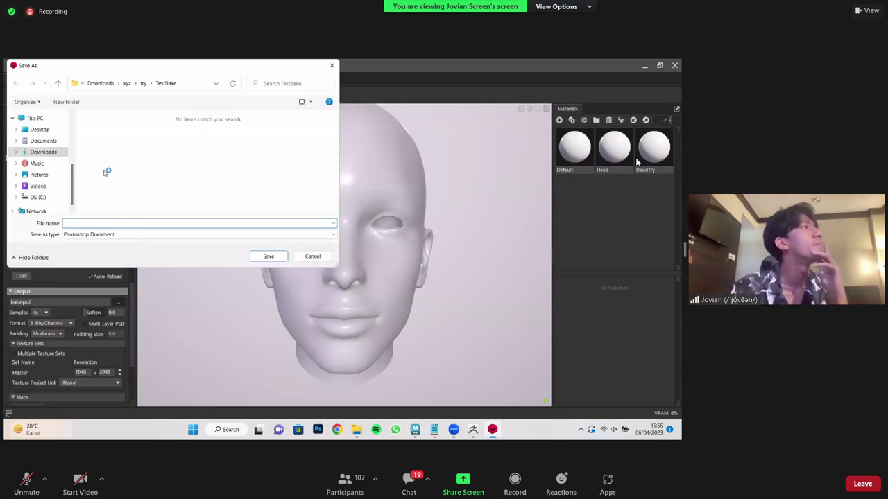
scroll(53, 173, up, 2)
click(42, 126)
right_click(133, 182)
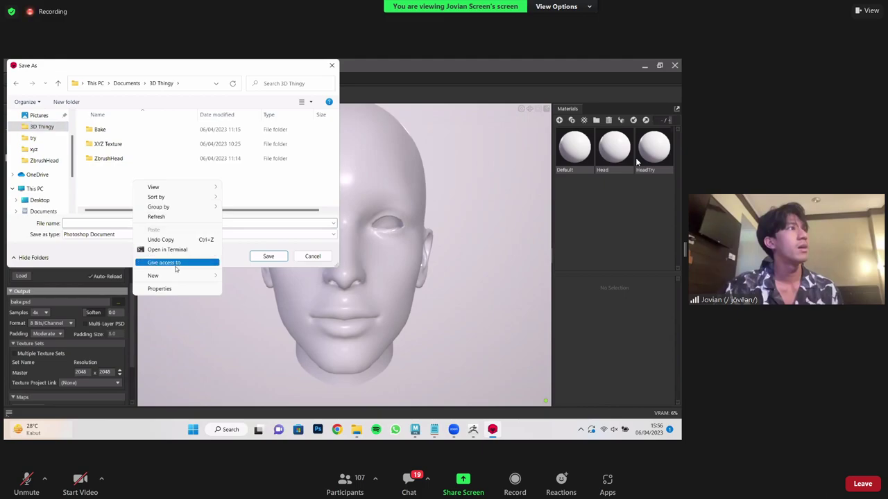
mouse_move(179, 275)
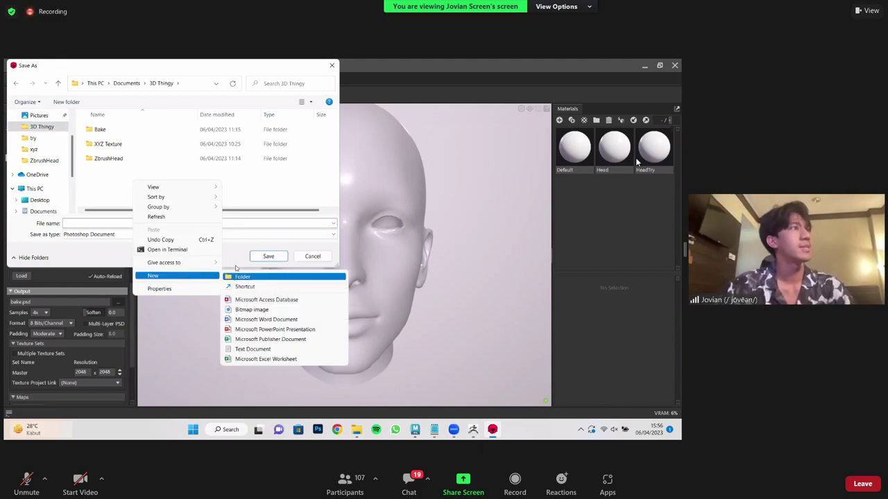
click(235, 278)
text(Bake)
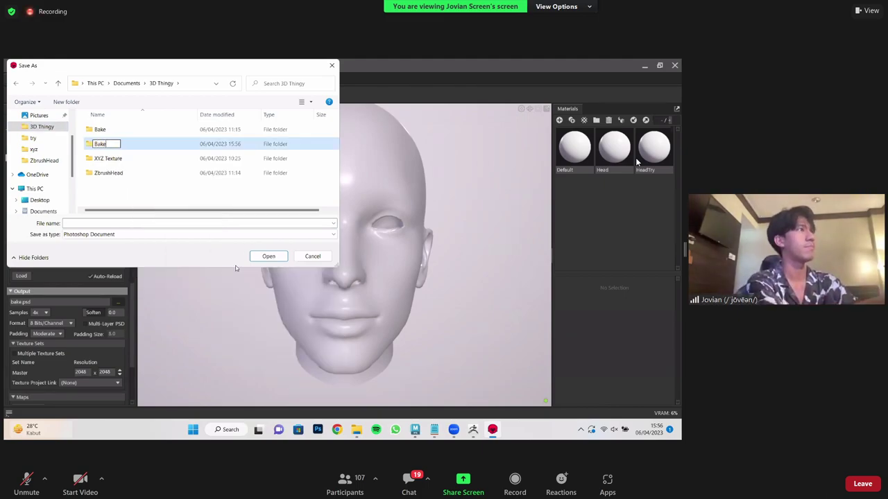
key(Return)
key(Escape)
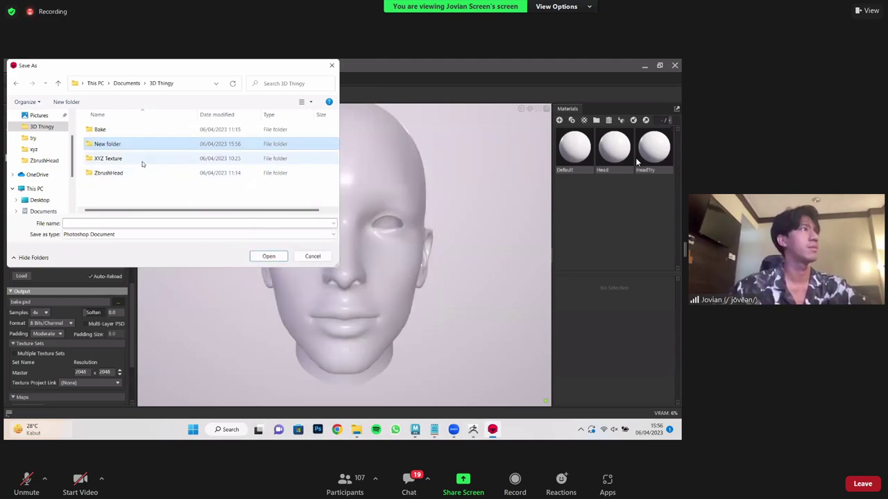
text(BakeMaps)
key(Return)
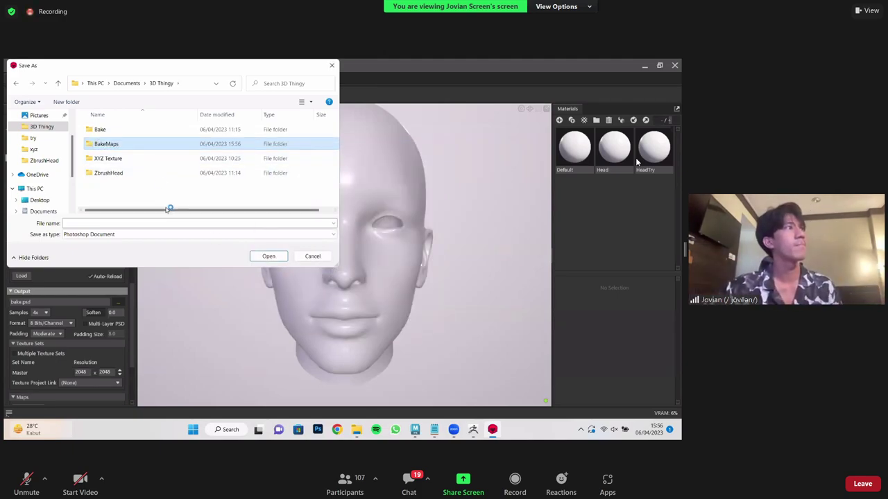
- Save the bake output as a Portable Network Graphics file named Head in the BakeMaps folder
double_click(145, 143)
click(156, 224)
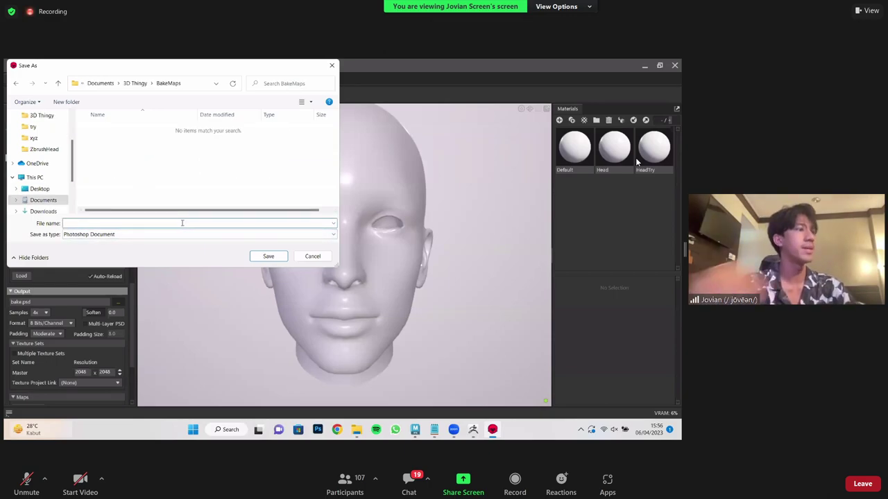
text(Head)
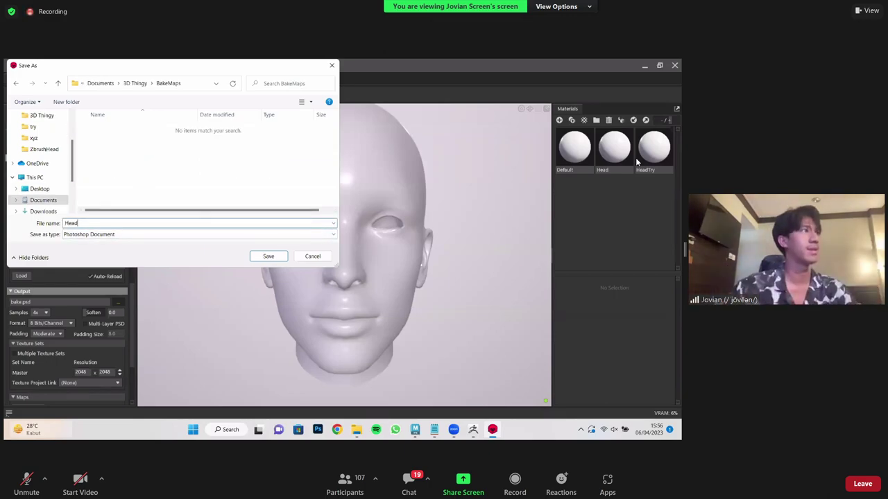
click(182, 234)
click(175, 257)
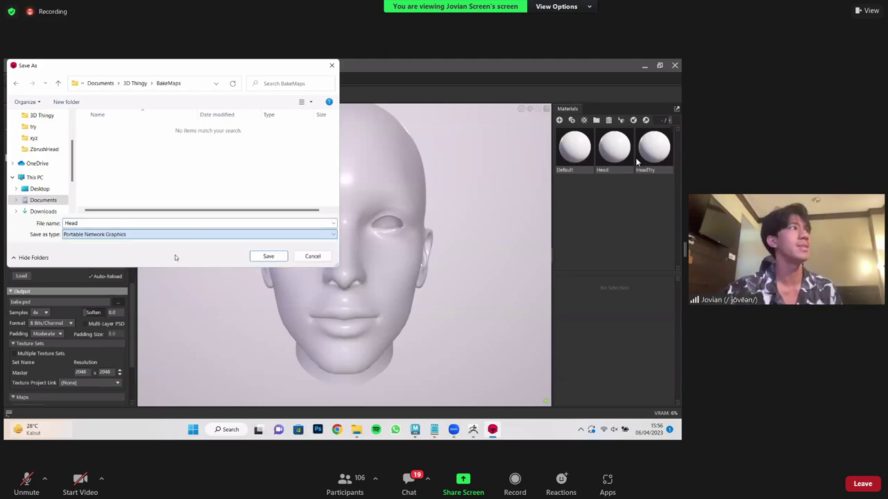
click(267, 251)
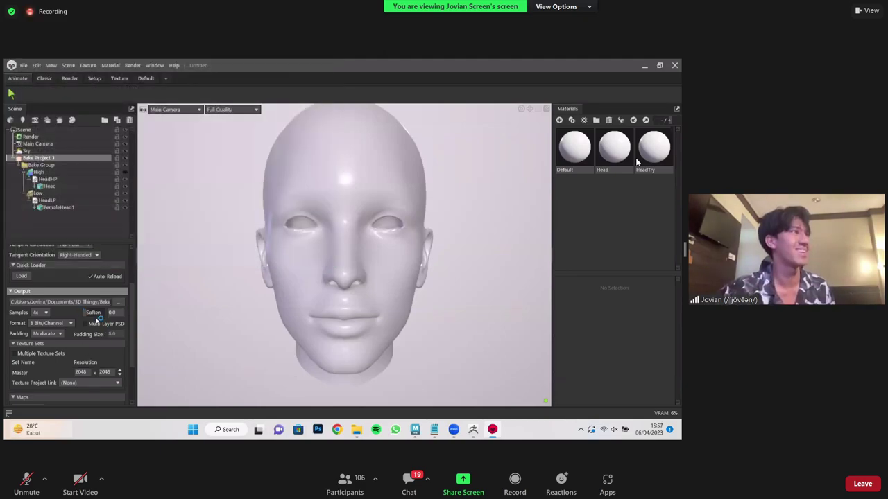
- Enable the Ambient Occlusion map in the bake project's maps
scroll(85, 303, down, 1)
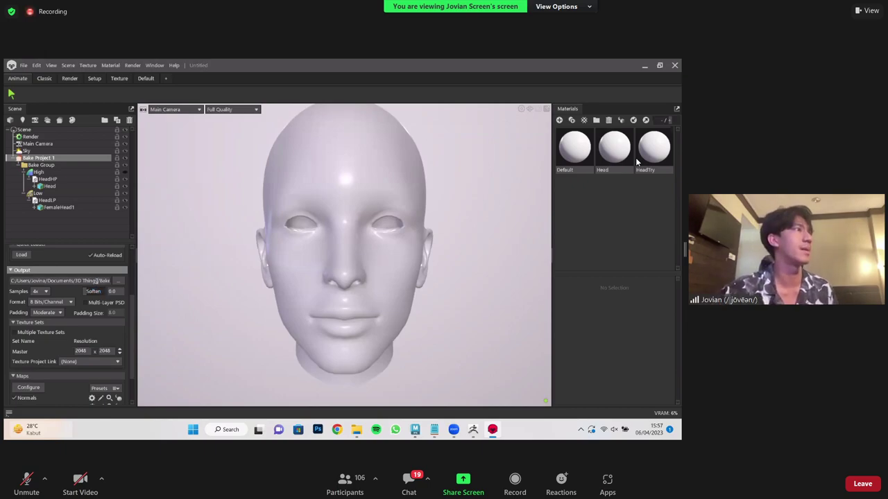
scroll(85, 295, down, 1)
scroll(85, 300, down, 1)
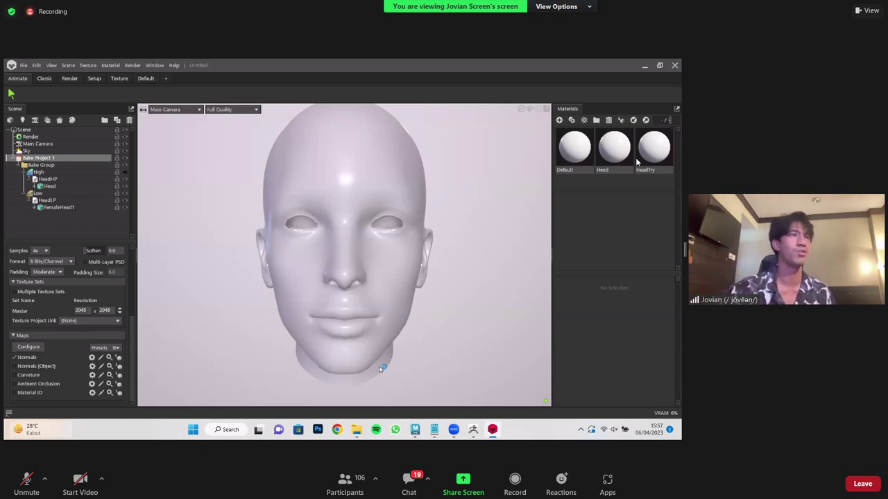
click(14, 385)
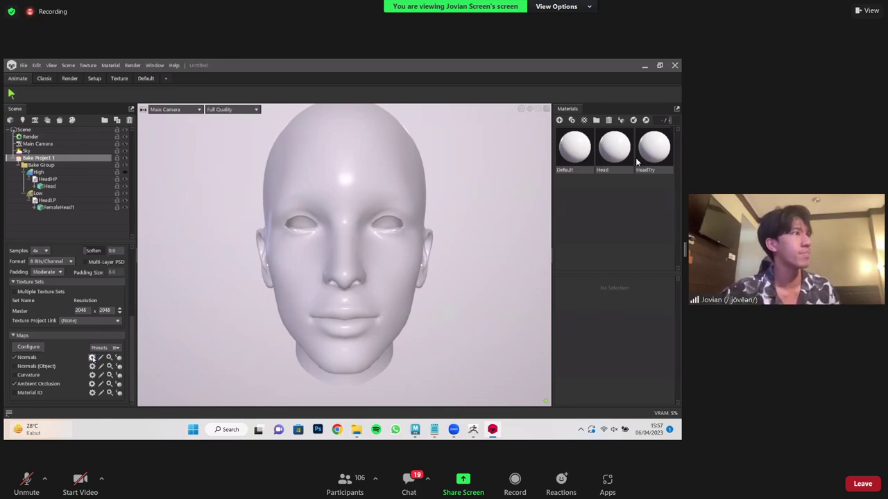
- Turn on Flip Y in the settings of the Normals map and close them
click(91, 357)
drag(166, 360, 168, 292)
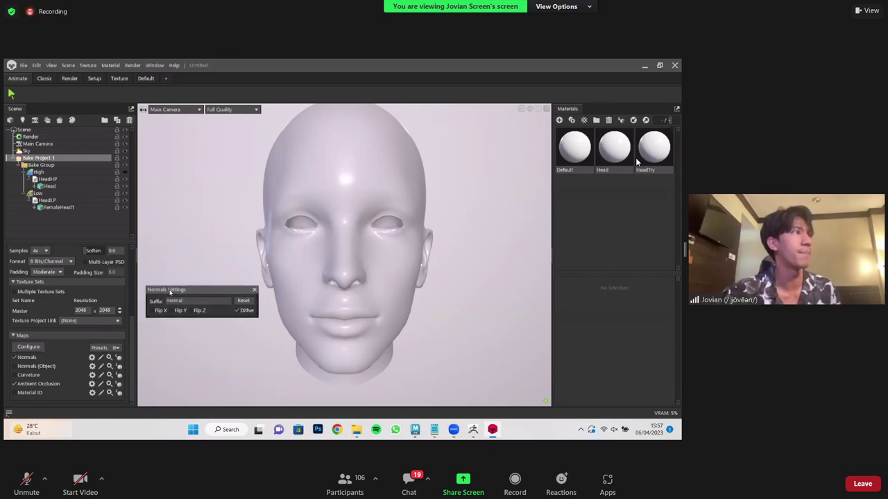
click(177, 313)
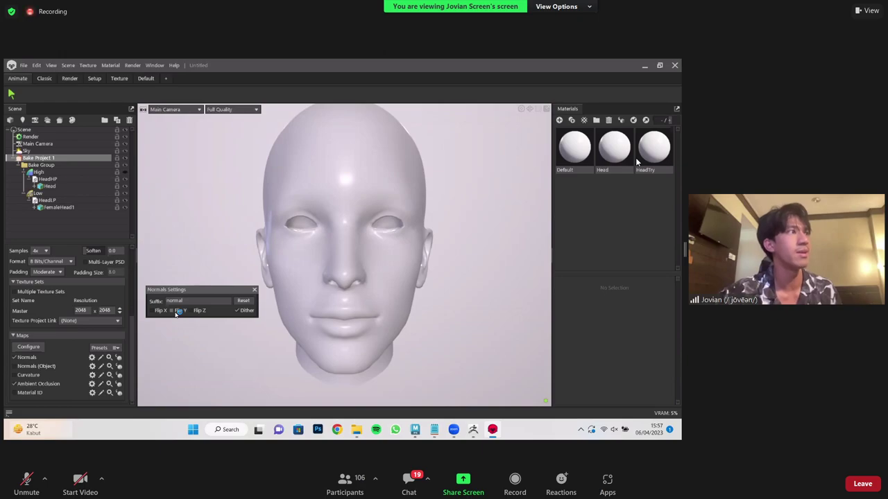
click(255, 291)
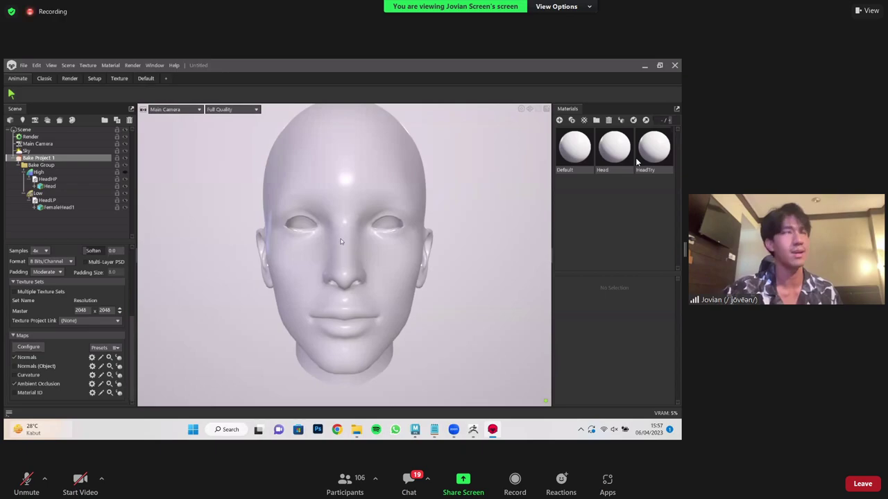
- Bake the Normals and Ambient Occlusion maps and preview them on the low-poly head
scroll(120, 273, up, 3)
scroll(119, 273, up, 2)
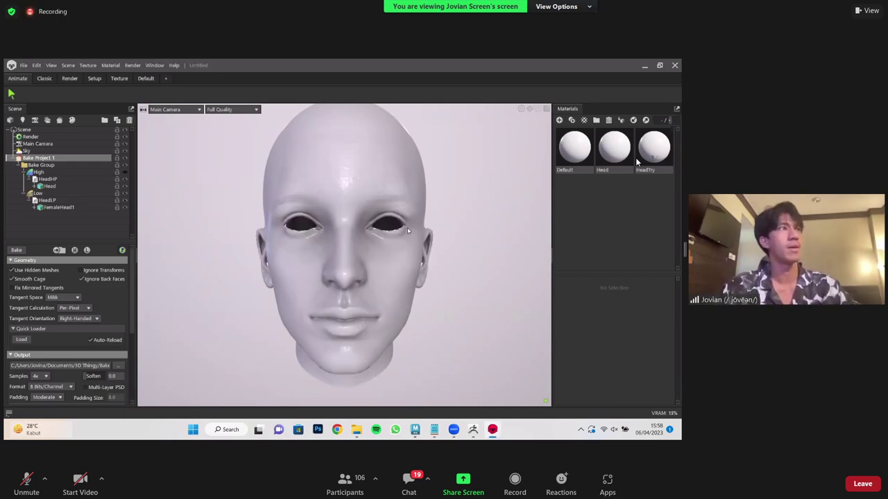
- Select the low-poly head mesh and examine the baked skin detail on its cheek and eye area
mouse_move(420, 237)
mouse_down()
mouse_move(448, 228)
mouse_move(423, 212)
mouse_move(433, 214)
mouse_move(422, 242)
mouse_move(390, 230)
mouse_up()
click(416, 206)
scroll(421, 243, down, 5)
scroll(389, 239, down, 5)
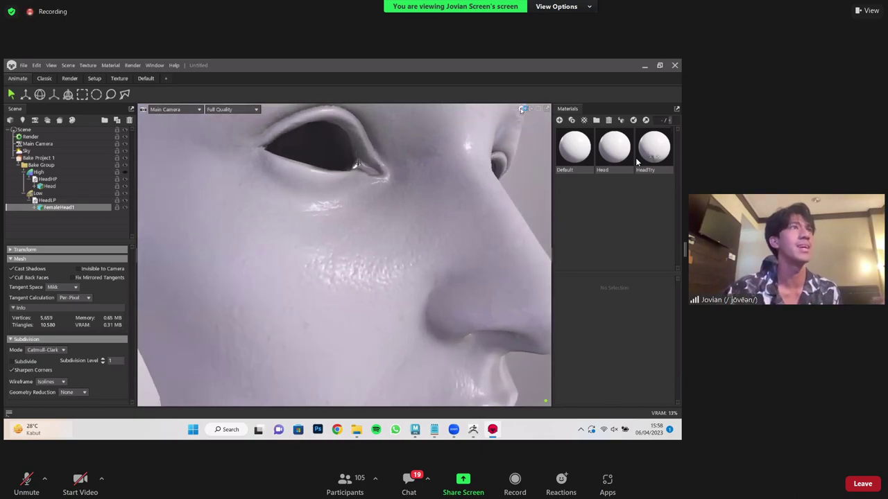
- Overlay the wireframe on the low-poly head to inspect the topology around the eyes and nose, and turn it off again
click(522, 109)
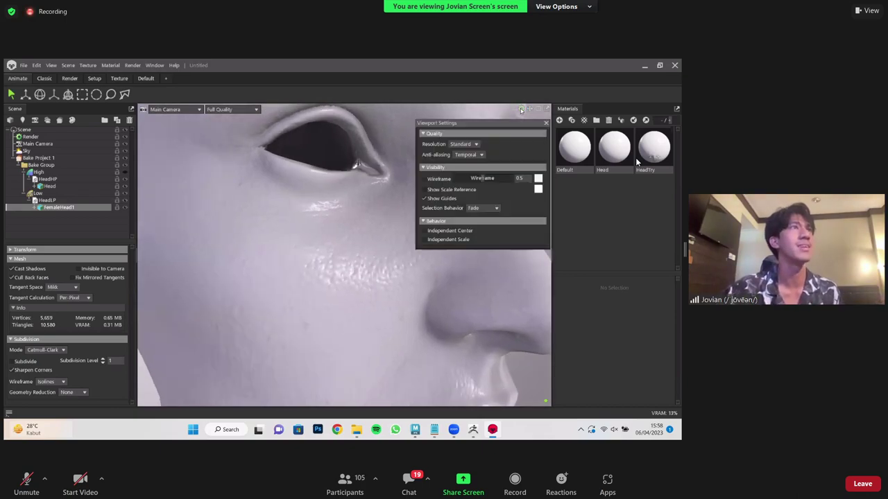
click(424, 179)
scroll(339, 191, up, 5)
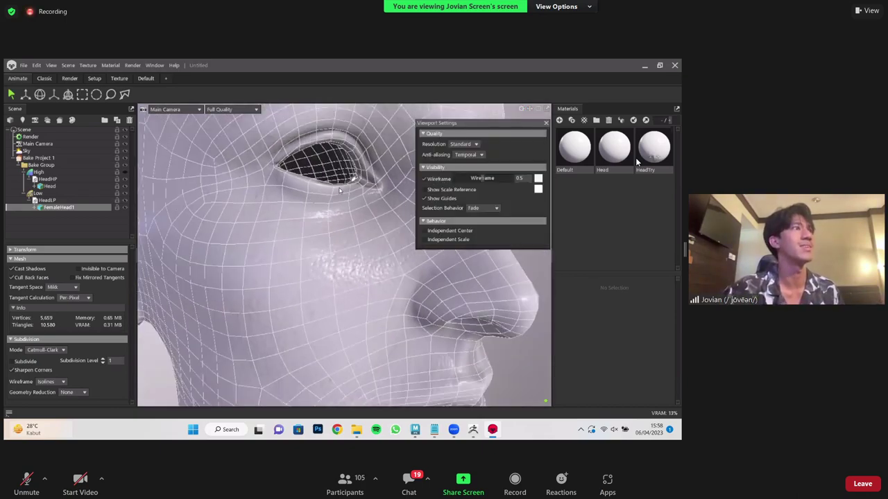
scroll(339, 192, up, 5)
drag(340, 188, 338, 178)
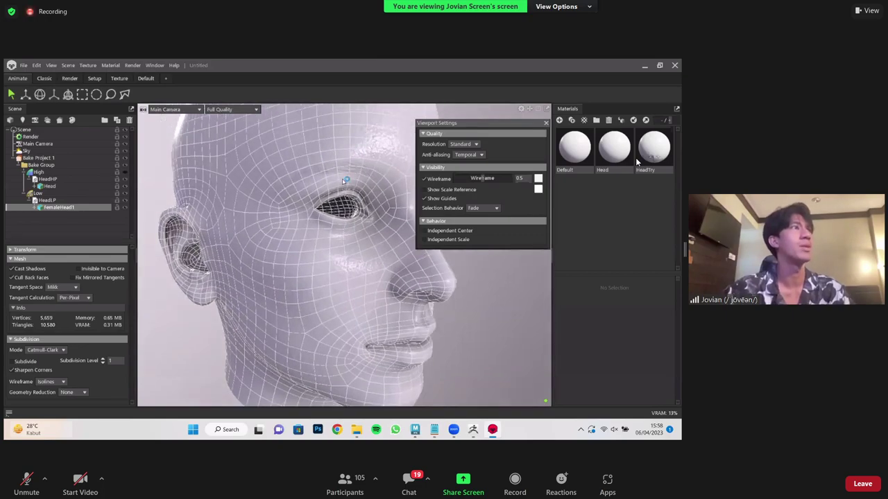
drag(351, 214, 354, 221)
scroll(355, 229, up, 5)
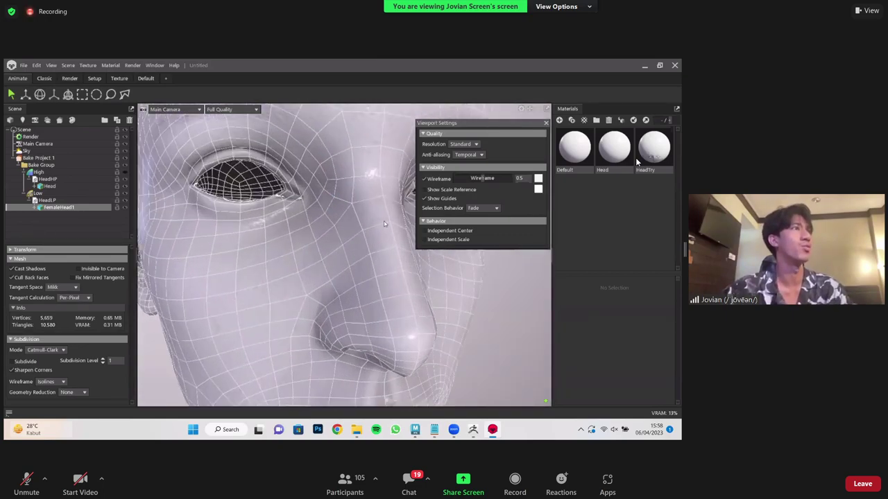
click(425, 179)
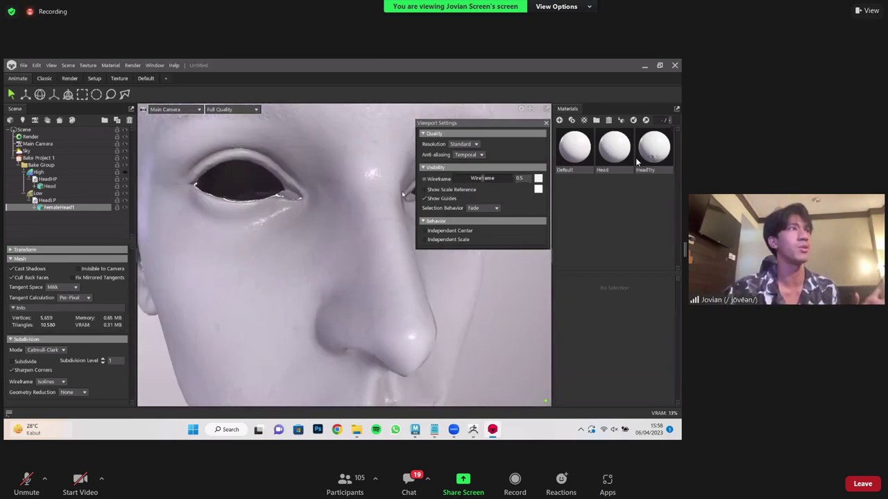
mouse_move(411, 241)
mouse_down()
mouse_move(485, 221)
mouse_move(389, 217)
mouse_move(389, 238)
mouse_move(426, 233)
mouse_move(416, 249)
mouse_up()
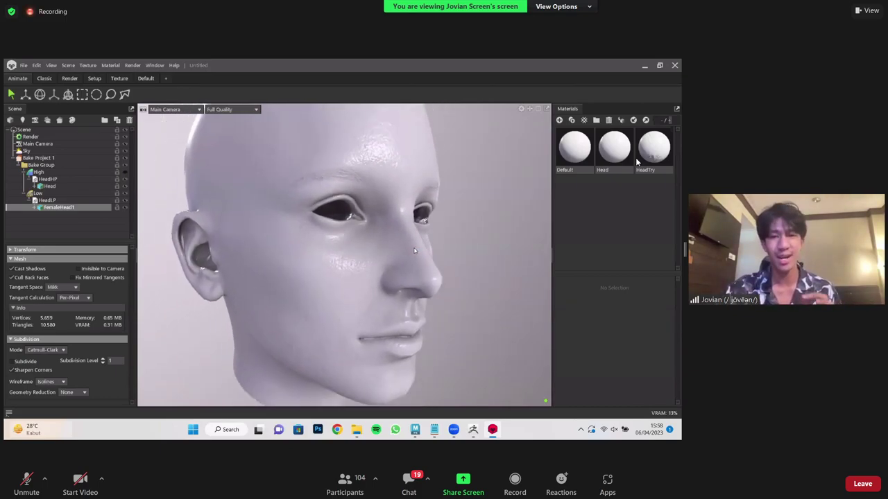
- Examine the baked normal and ambient occlusion detail on the nose, lips and whole face from several angles
scroll(414, 250, up, 5)
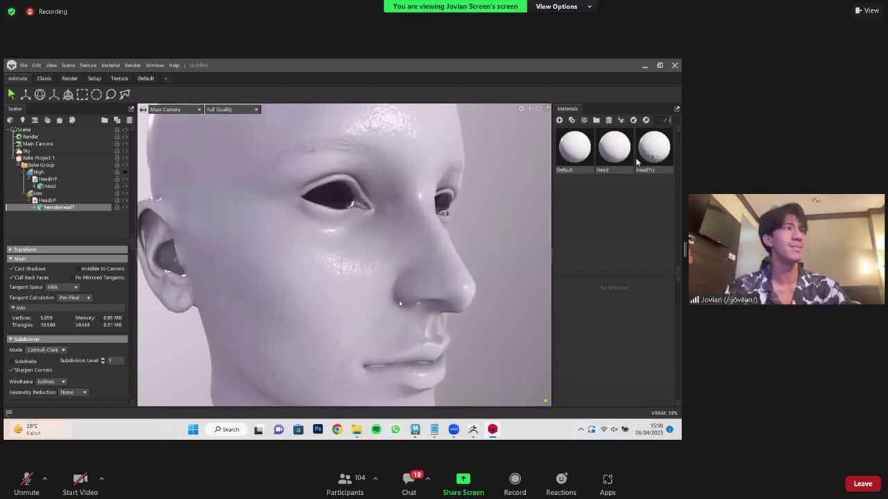
scroll(368, 235, up, 3)
drag(368, 240, 271, 283)
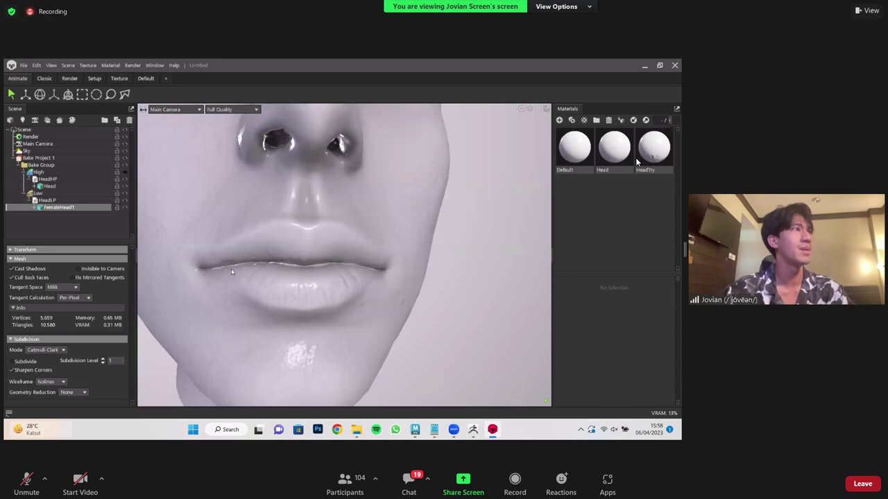
drag(344, 278, 361, 291)
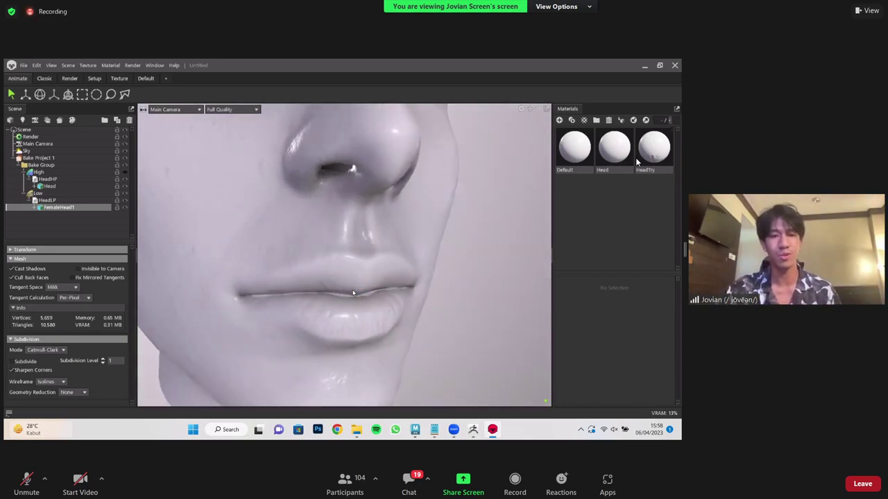
scroll(356, 290, down, 3)
drag(355, 291, 360, 250)
scroll(337, 259, down, 3)
scroll(332, 272, down, 2)
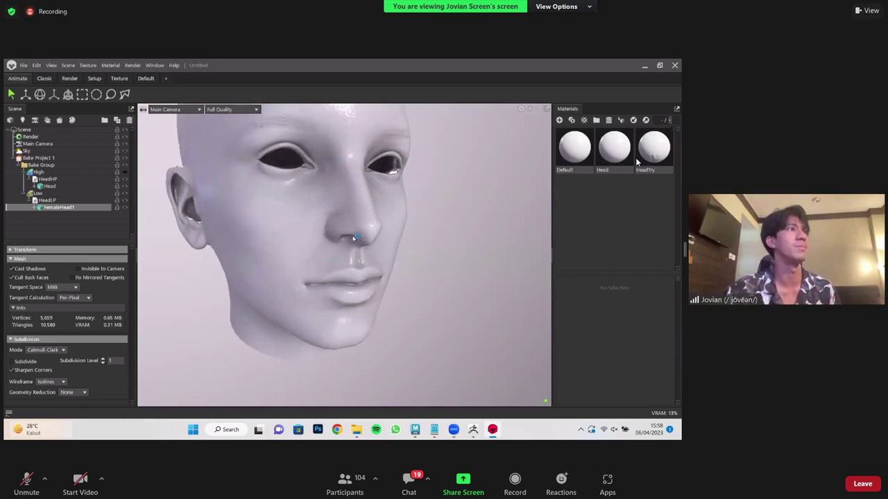
scroll(366, 248, up, 3)
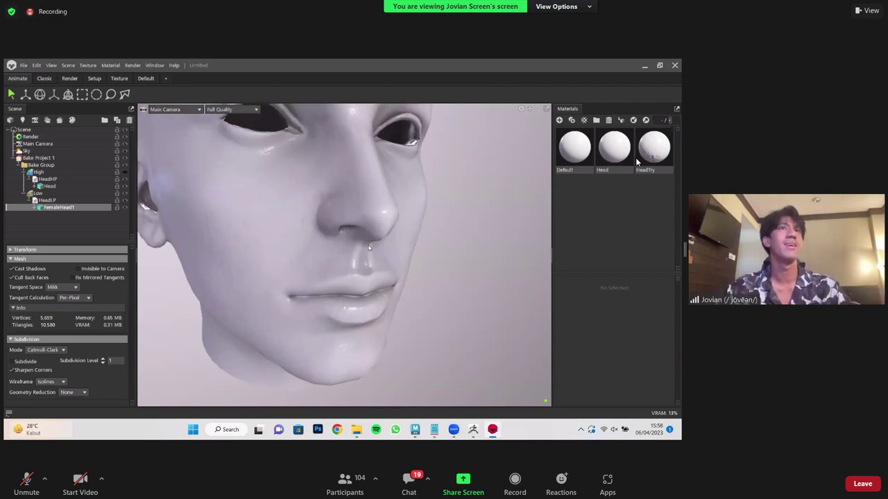
scroll(369, 247, down, 3)
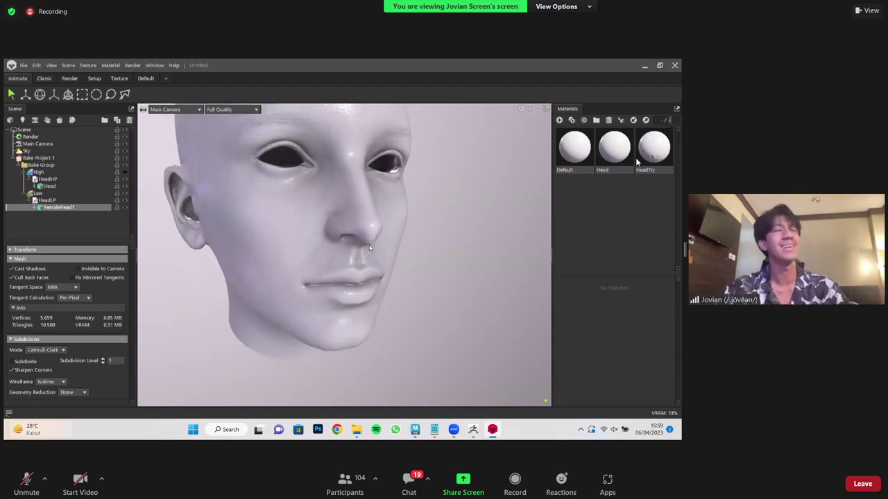
drag(375, 226, 428, 218)
scroll(406, 248, up, 2)
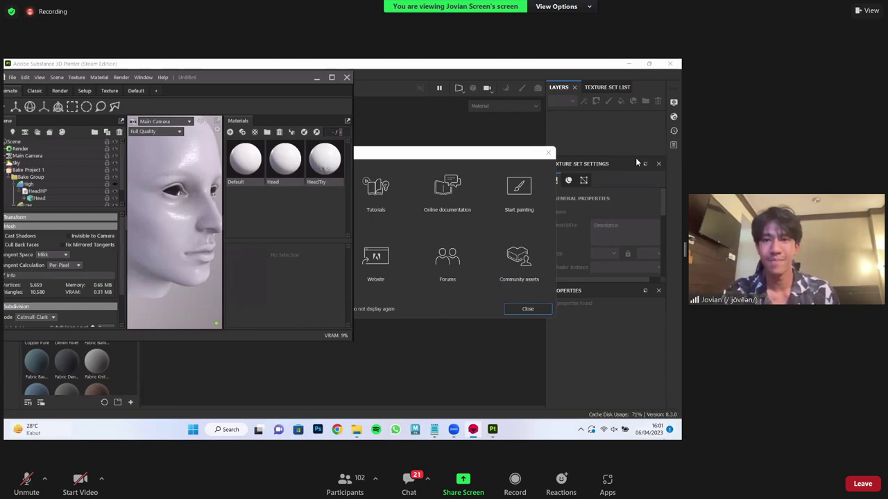
- Switch to Adobe Substance 3D Painter, dismiss the welcome window and start a new project
click(527, 309)
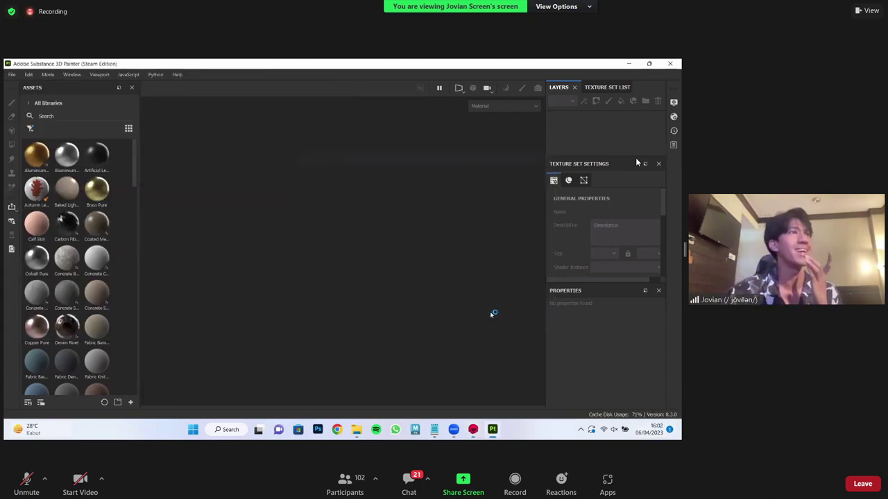
click(12, 75)
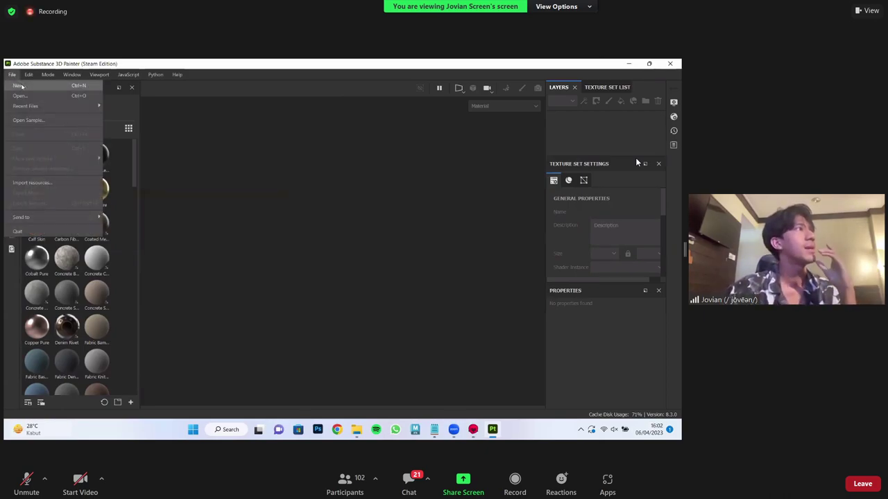
key(Escape)
key(ctrl+n)
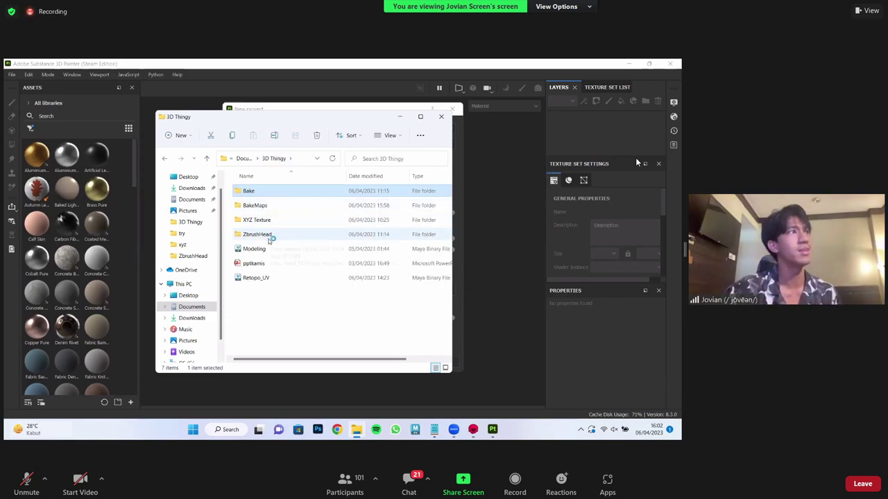
- Open the BakeMaps folder in File Explorer and return to the new project setup in Substance 3D Painter
double_click(273, 206)
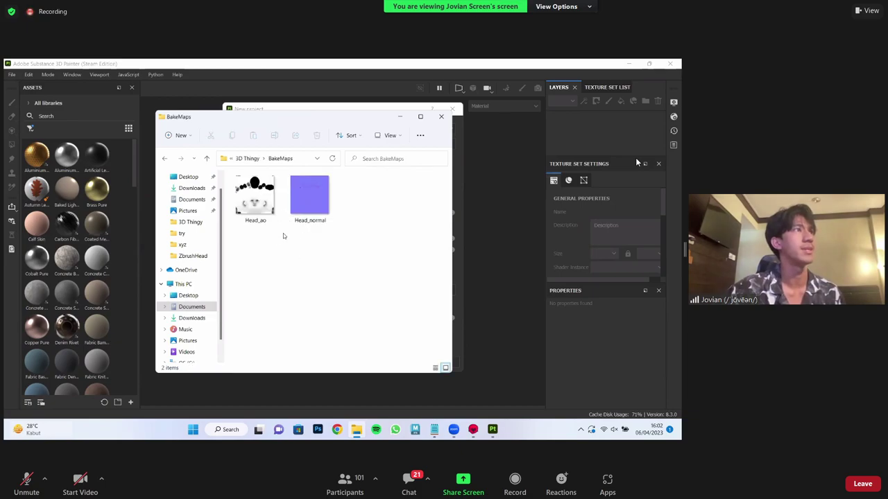
click(350, 109)
drag(347, 109, 357, 117)
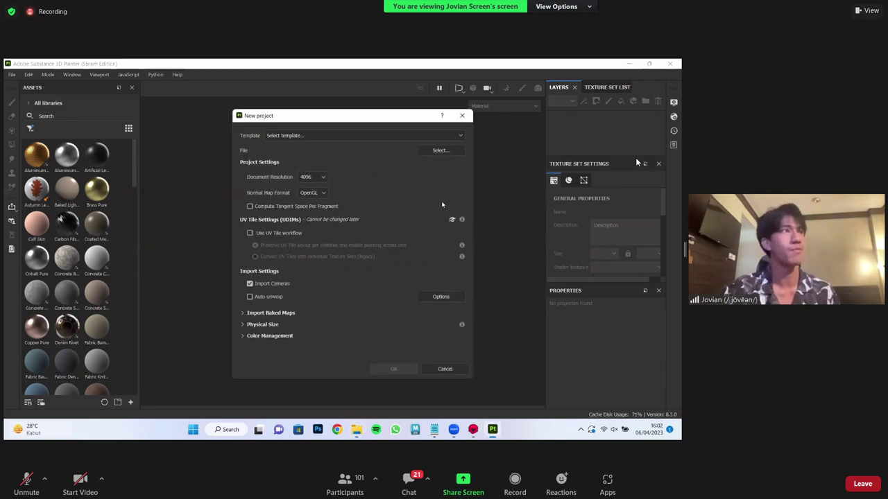
- Create the project with HeadLP.fbx from the Bake folder as its mesh
click(439, 150)
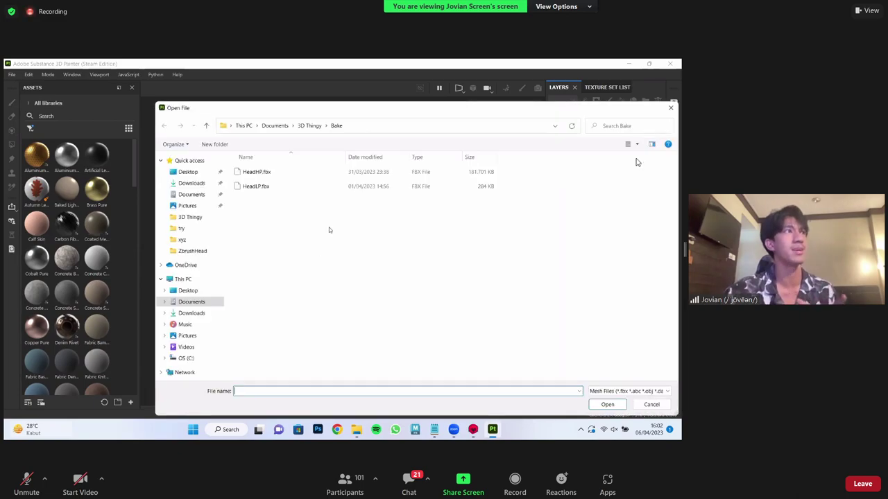
double_click(289, 185)
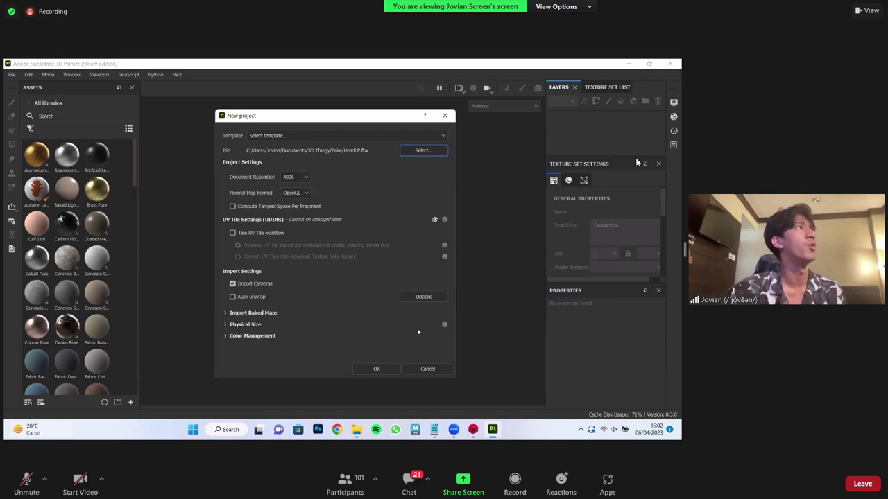
click(377, 368)
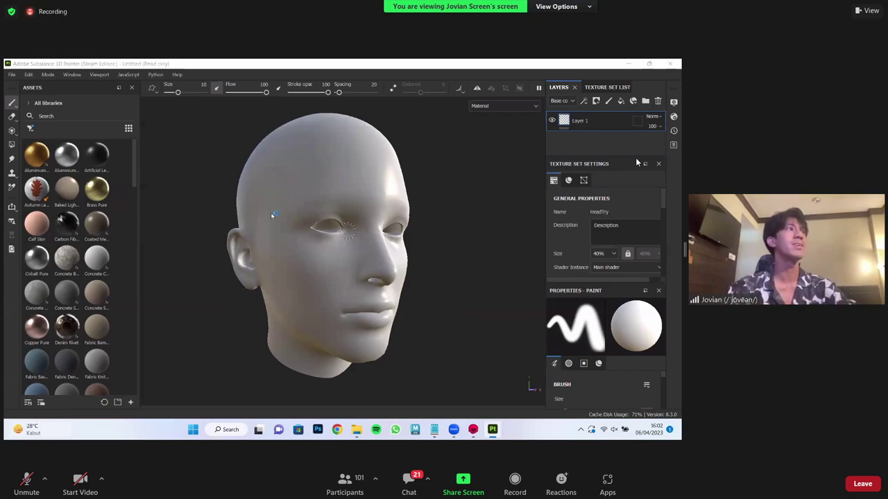
- Bring Head_ao.png and Head_normal.png from the BakeMaps folder into the resource import and set Head_normal.png's usage to texture
key(alt+Tab)
mouse_move(384, 268)
mouse_down()
mouse_move(233, 173)
mouse_move(485, 229)
mouse_up()
click(455, 168)
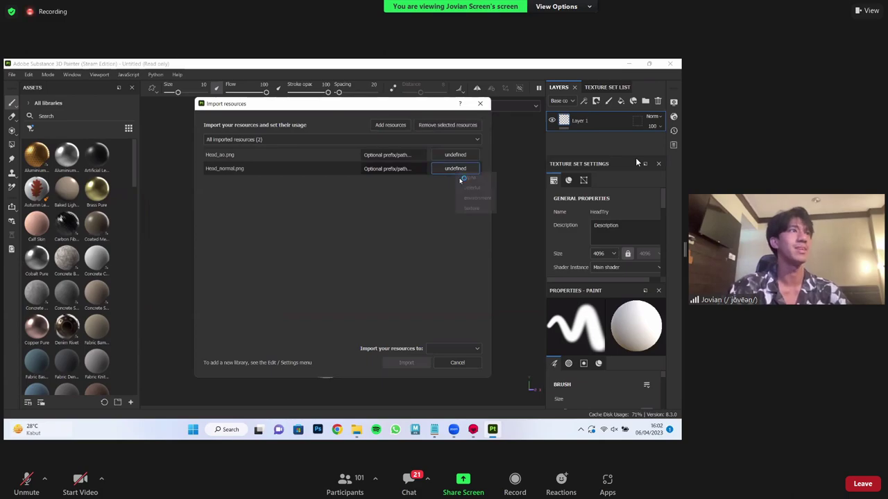
click(472, 208)
- Set Head_ao.png's usage to texture as well and import both maps to the current session
click(454, 349)
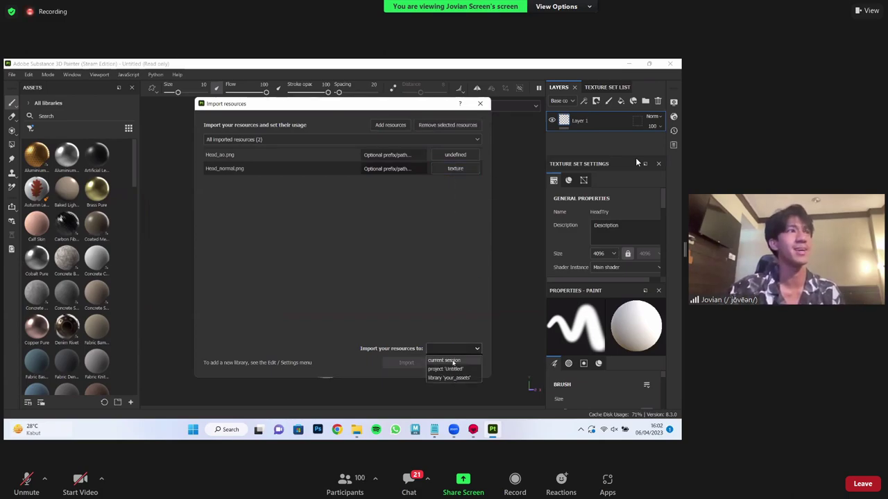
click(425, 361)
click(406, 362)
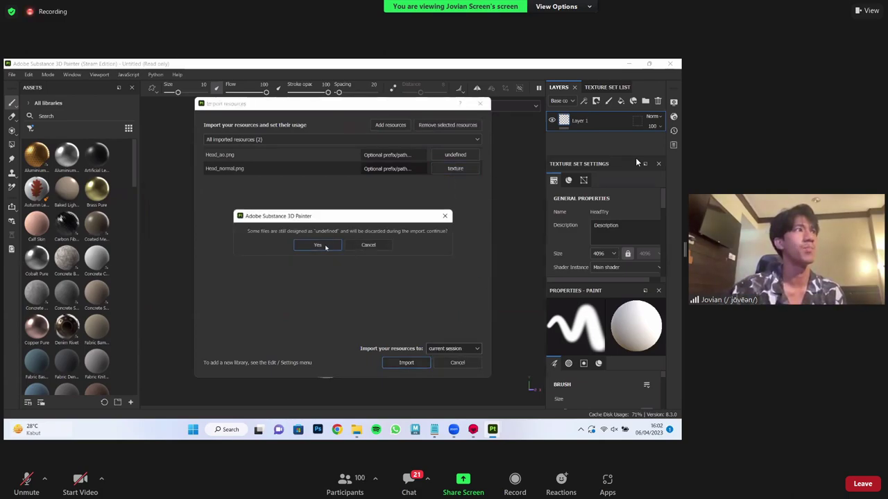
click(370, 246)
click(455, 155)
click(474, 186)
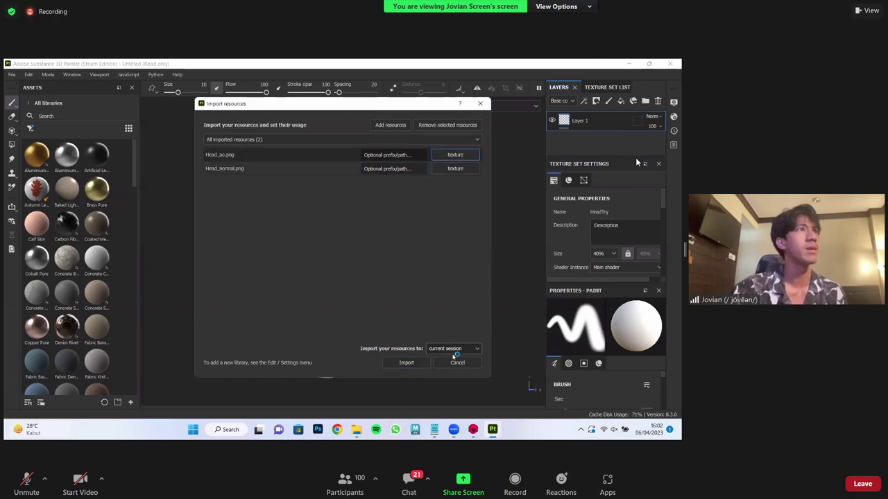
click(407, 362)
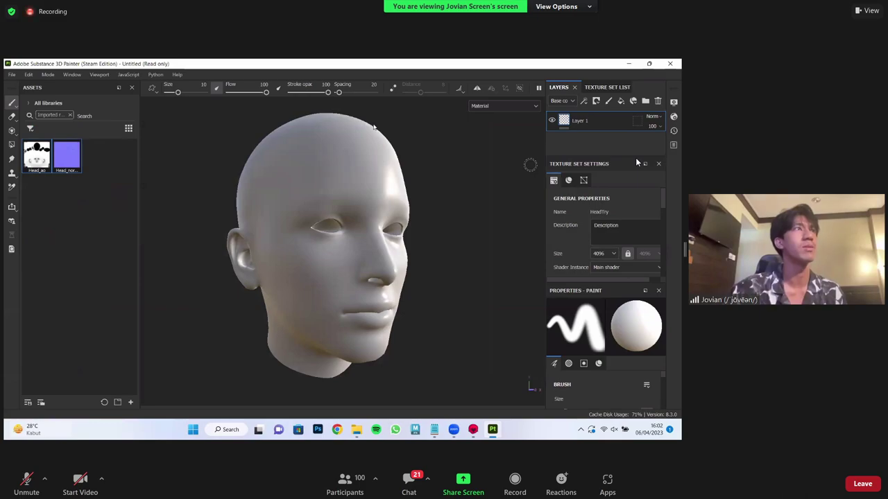
- Assign Head_normal as the normal mesh map and Head_ao as the ambient occlusion mesh map, and check the head
scroll(614, 256, down, 2)
scroll(595, 203, down, 4)
scroll(595, 208, down, 2)
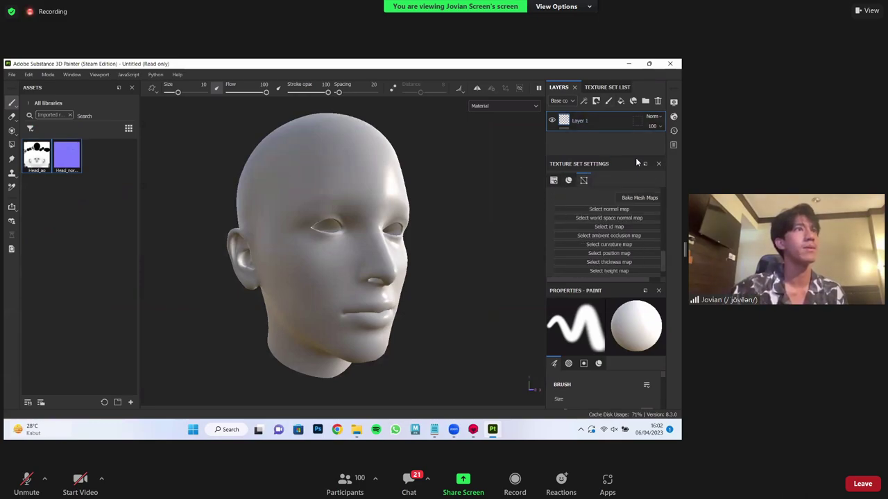
drag(67, 157, 597, 209)
drag(37, 154, 614, 248)
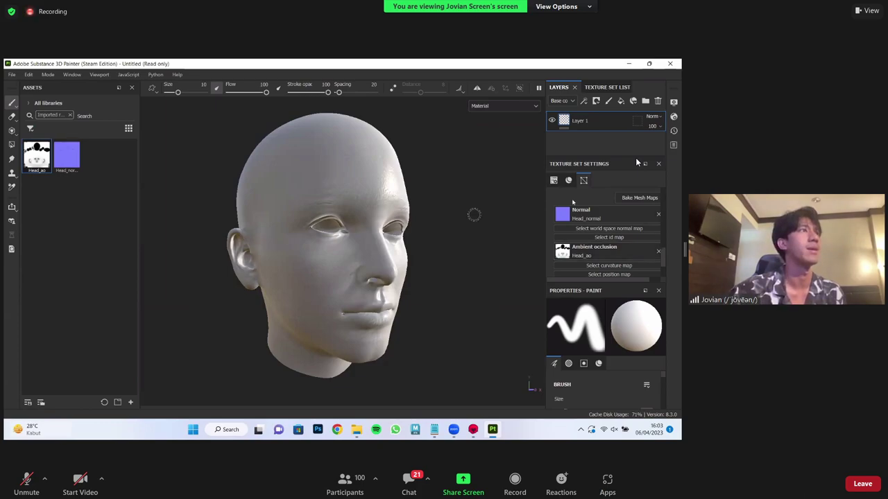
mouse_move(473, 215)
alt+mouse_down()
mouse_move(427, 258)
mouse_move(430, 224)
mouse_move(444, 228)
mouse_move(418, 241)
alt+mouse_up()
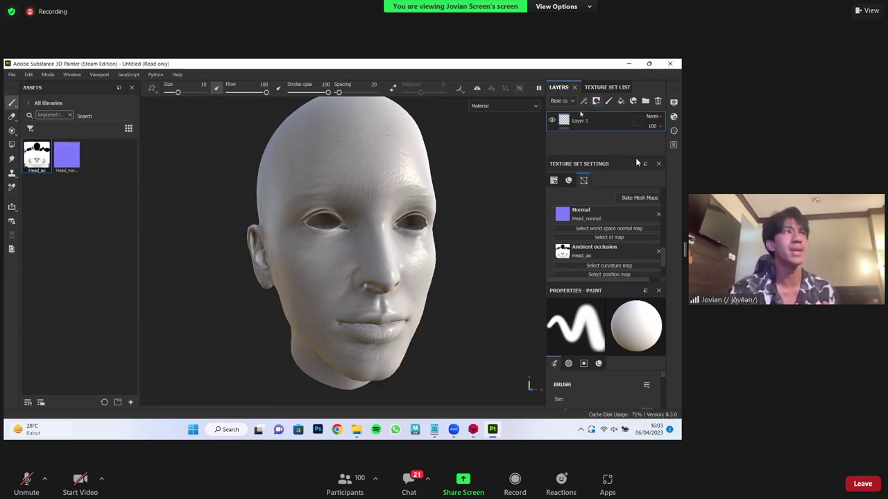
scroll(462, 245, down, 3)
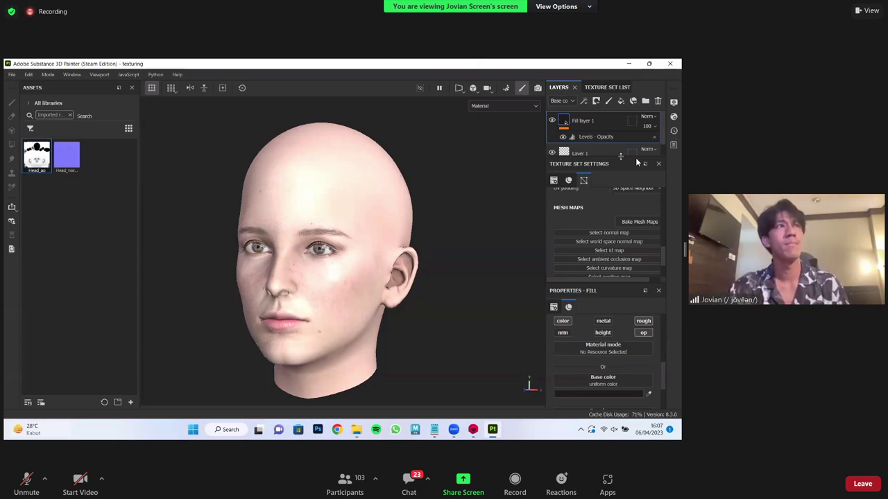
- Hide the layers and folders above the skin-coloured Fill layer 1, from Eyebrows down to Coloration, in the texturing project
click(603, 89)
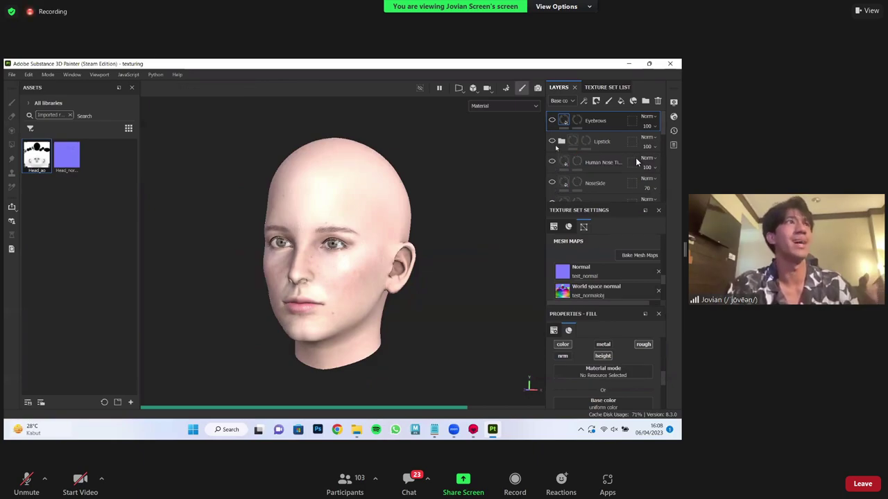
scroll(635, 158, down, 3)
scroll(635, 158, down, 2)
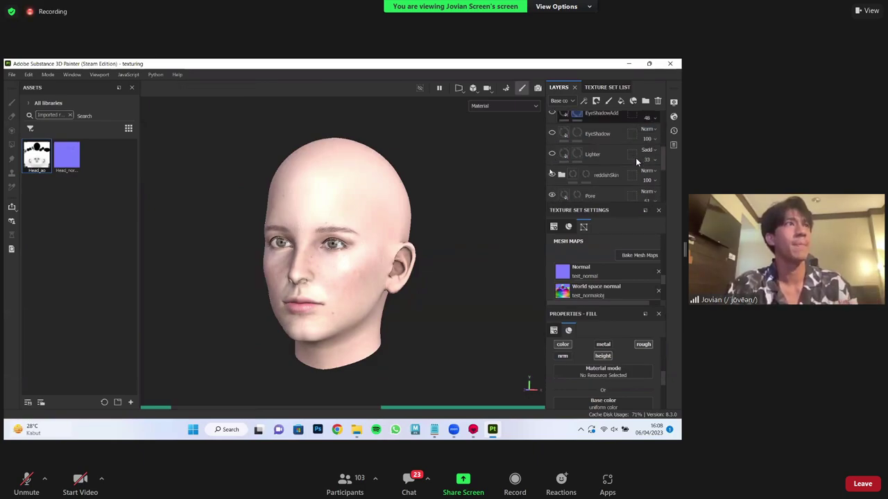
scroll(635, 157, down, 1)
scroll(635, 158, down, 1)
scroll(636, 162, down, 2)
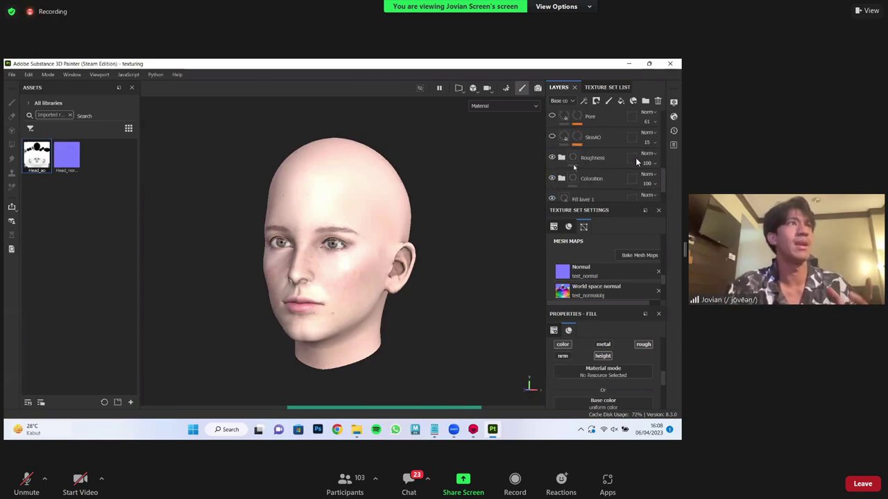
scroll(637, 161, down, 1)
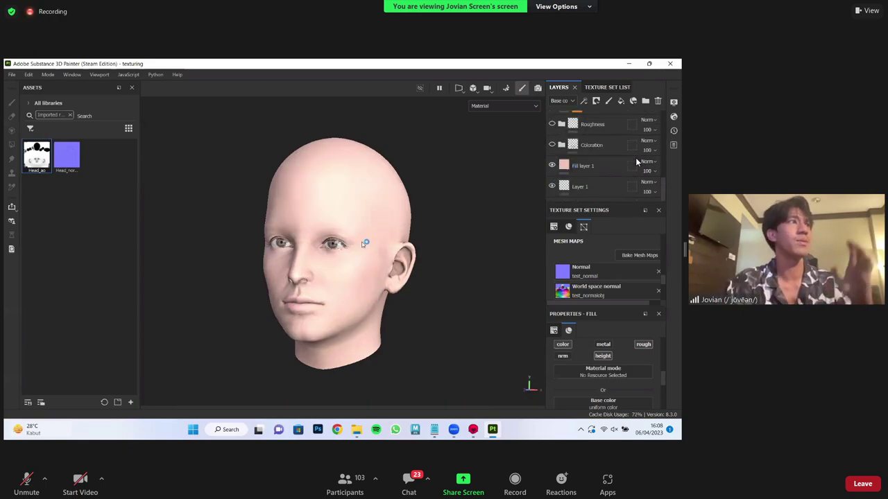
- Show the Coloration folder again and inspect the colour variation on the head from several angles
scroll(365, 243, up, 2)
alt+drag(448, 216, 520, 180)
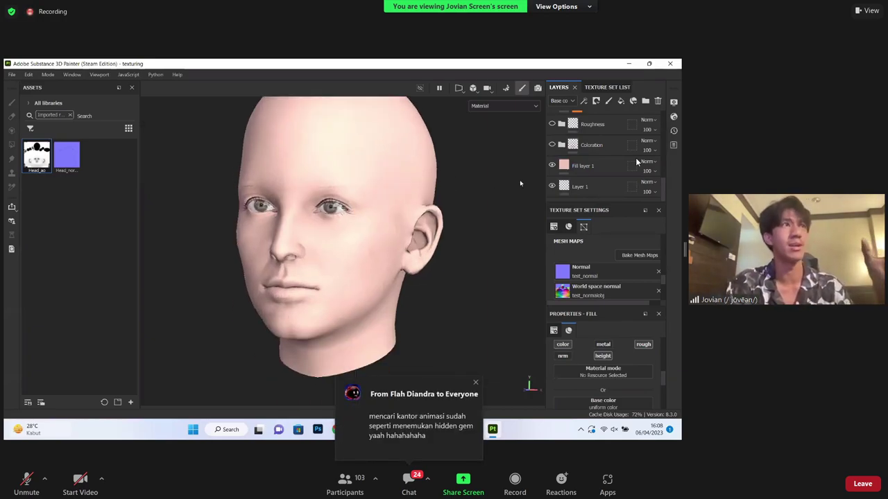
click(552, 145)
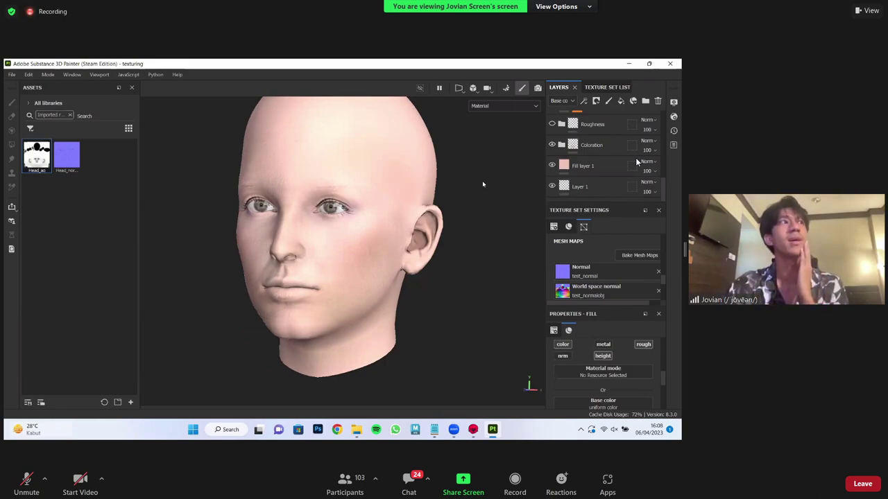
alt+drag(484, 183, 464, 211)
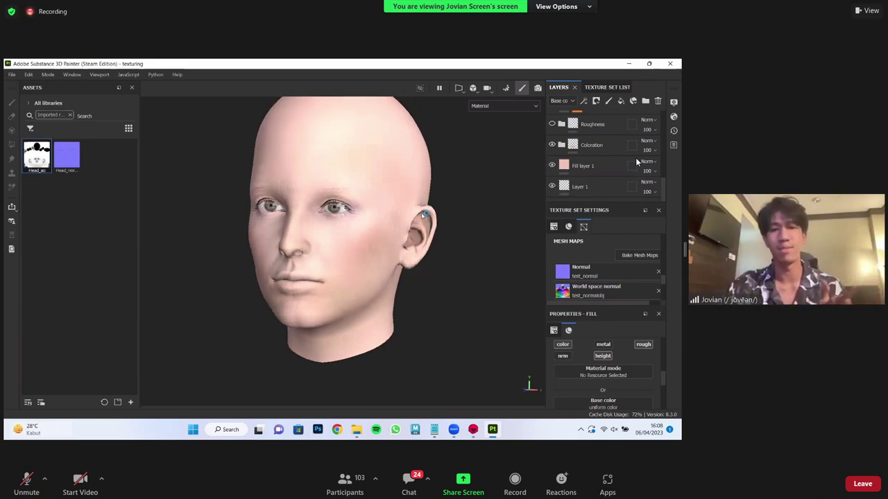
alt+drag(422, 208, 479, 192)
scroll(463, 194, up, 2)
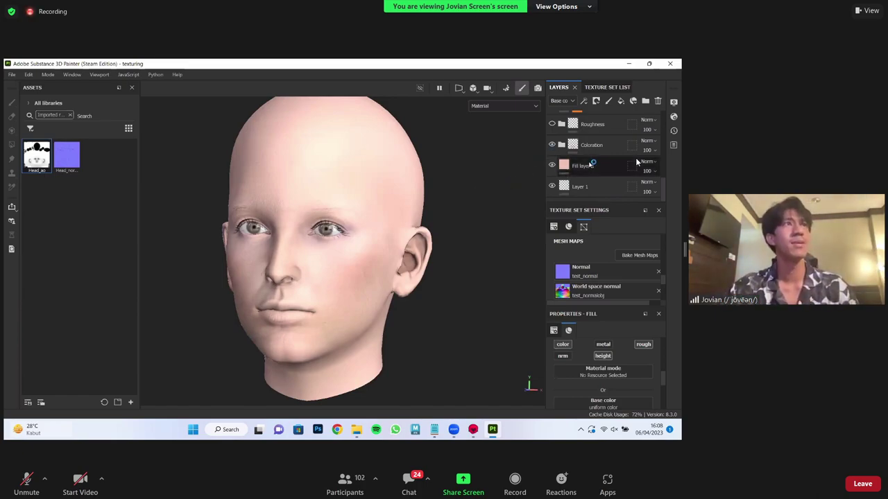
- Make the Roughness folder and the SkinAO layer above Coloration visible again
scroll(591, 163, up, 1)
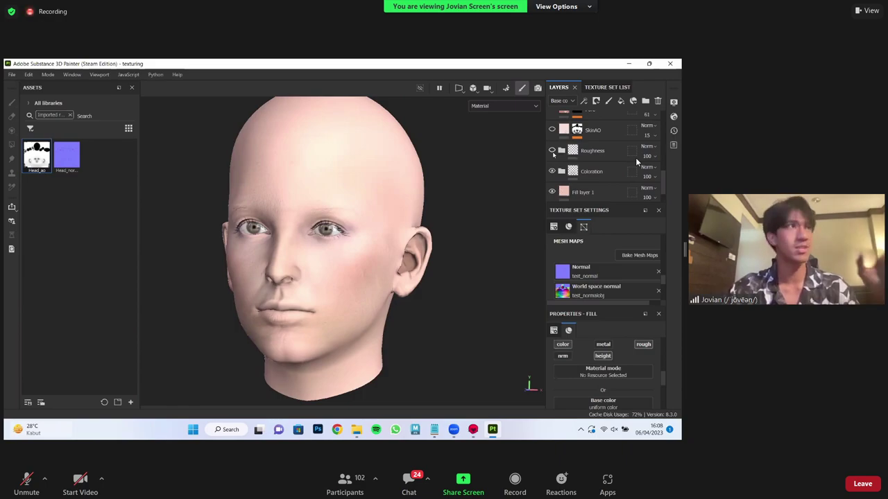
click(552, 151)
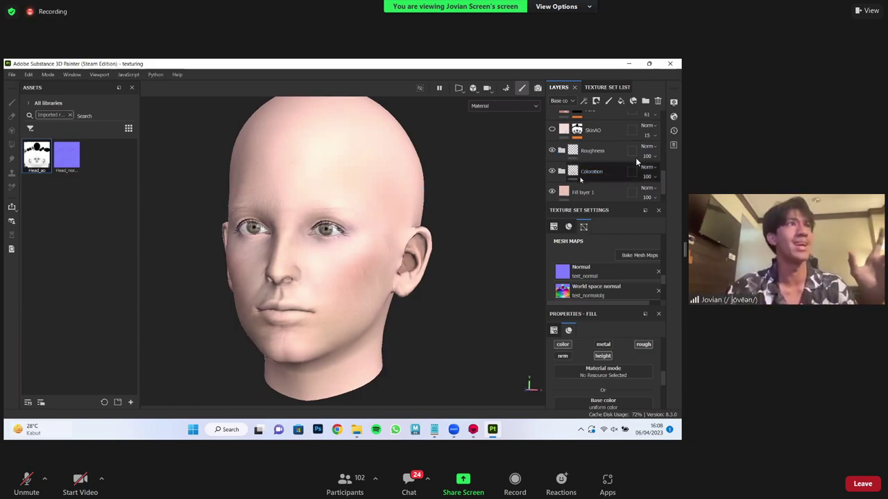
scroll(553, 160, up, 1)
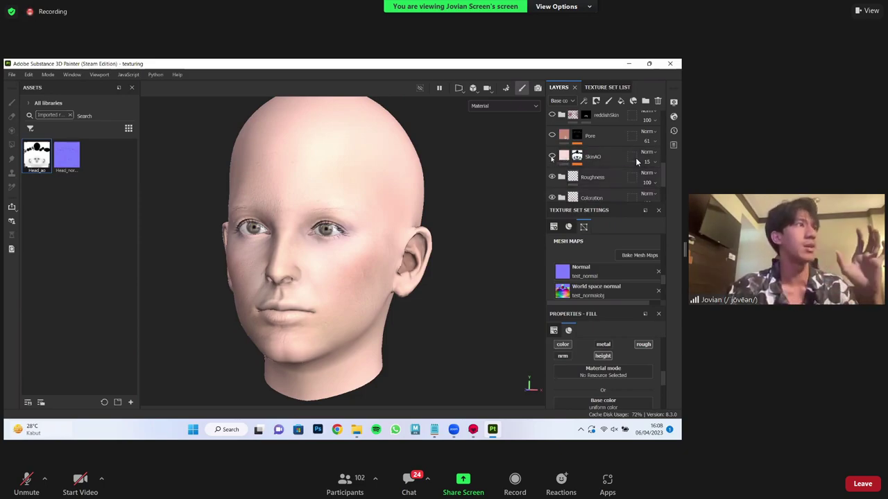
click(552, 157)
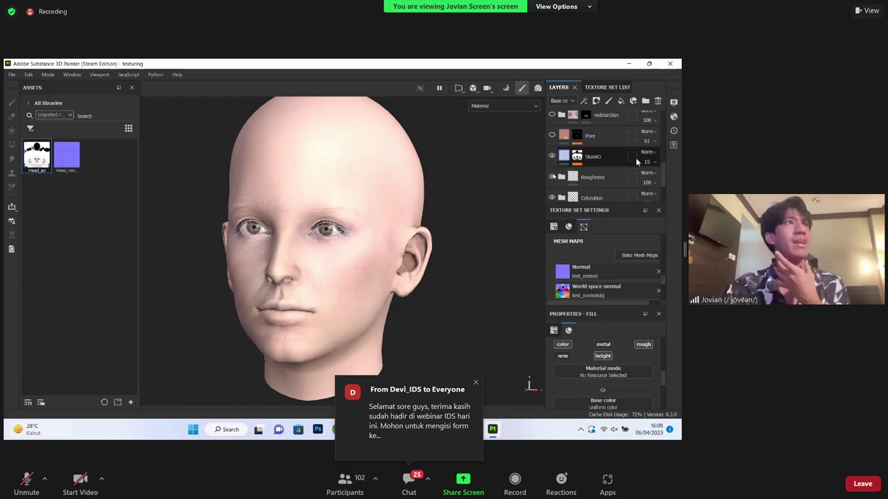
- Show the Pore layer and inspect the skin detail under the eye up close
scroll(553, 168, up, 1)
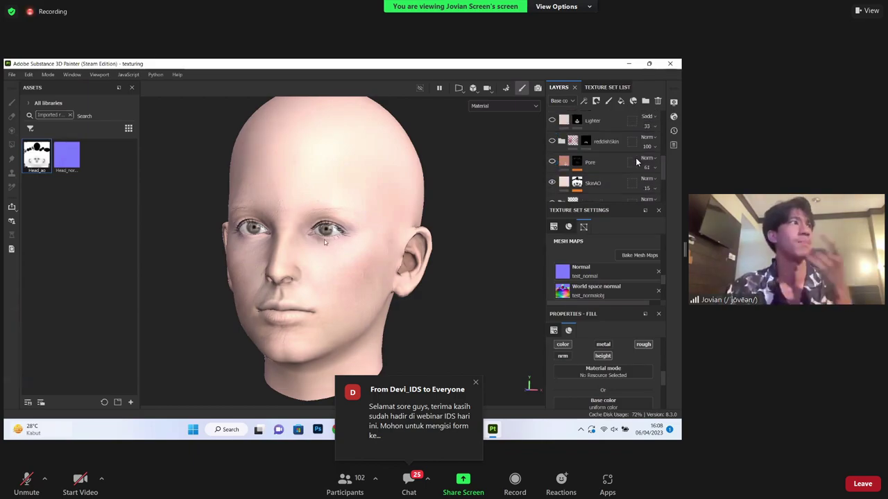
scroll(355, 269, up, 3)
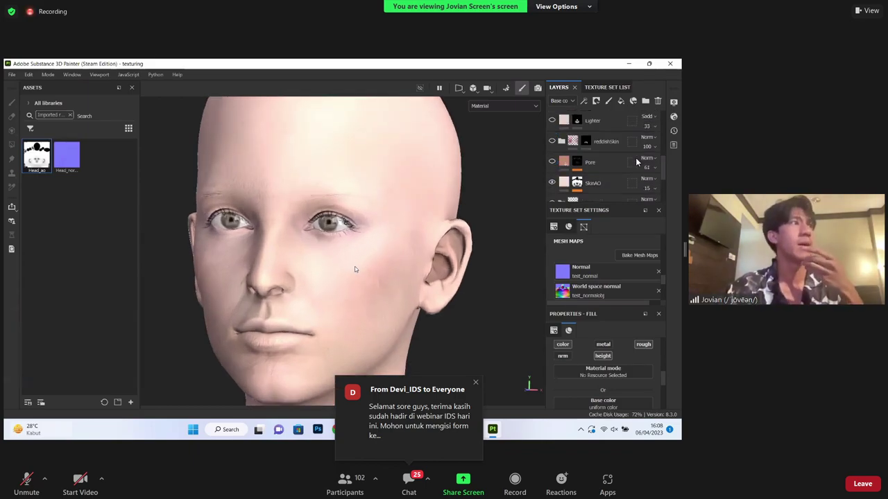
scroll(313, 250, up, 6)
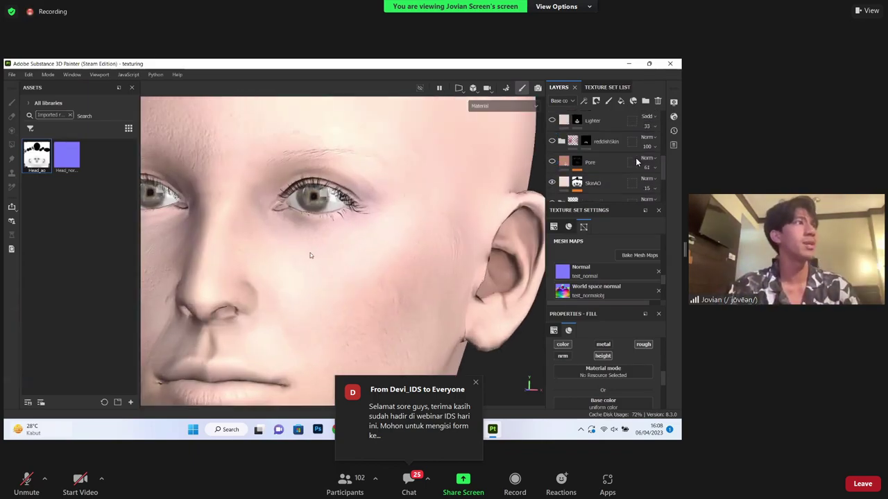
mouse_move(317, 234)
alt+right_down()
mouse_move(335, 235)
mouse_move(312, 233)
alt+right_up()
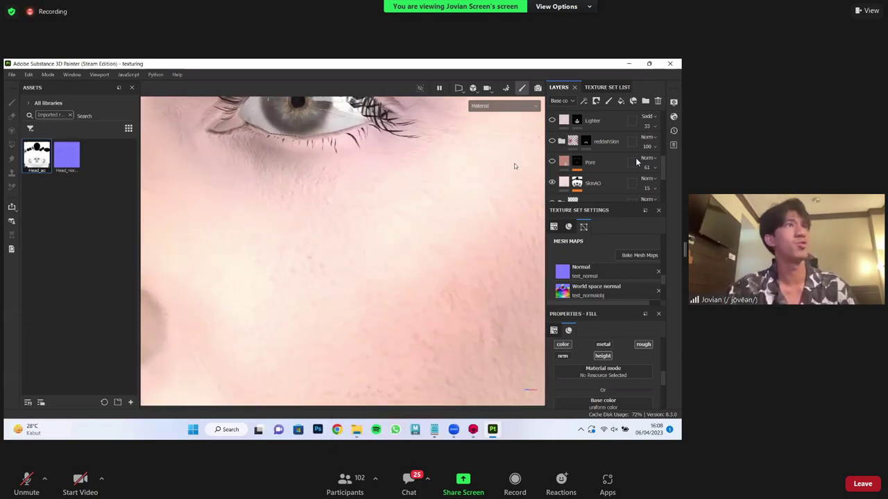
click(552, 162)
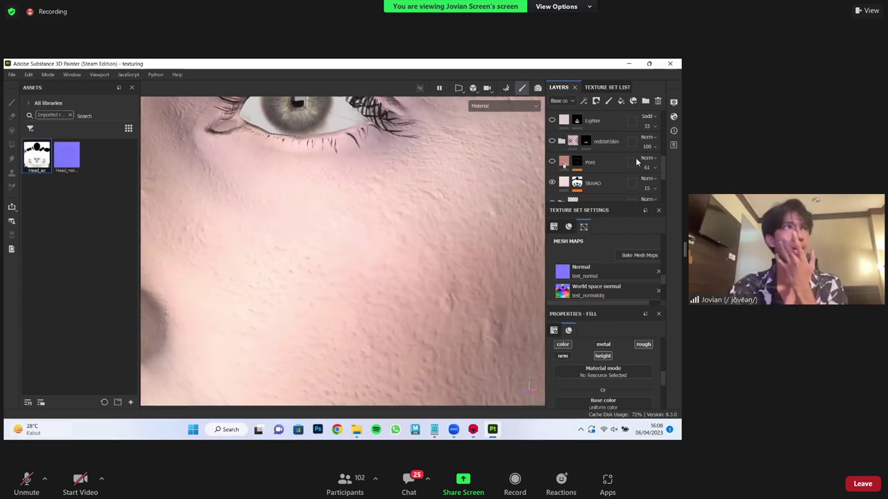
click(553, 162)
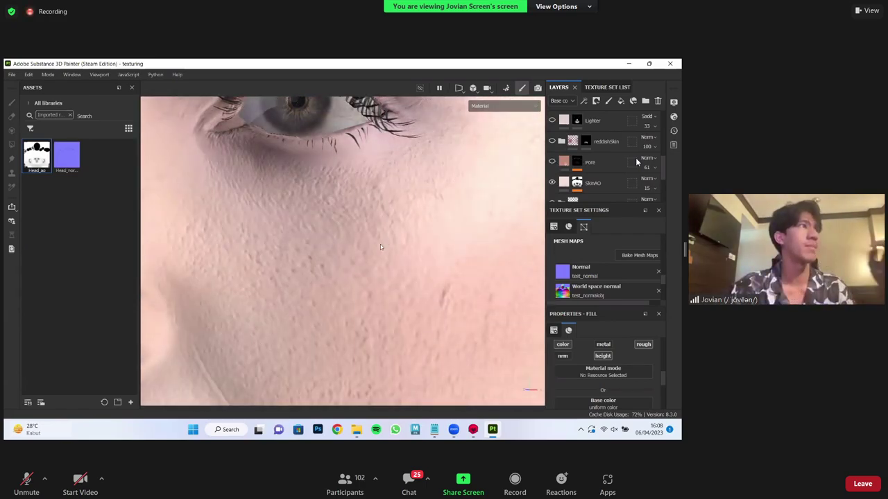
alt+drag(442, 186, 446, 190)
- Open the attendance form linked in the Zoom meeting chat and rate satisfaction with the webinar 2
click(428, 474)
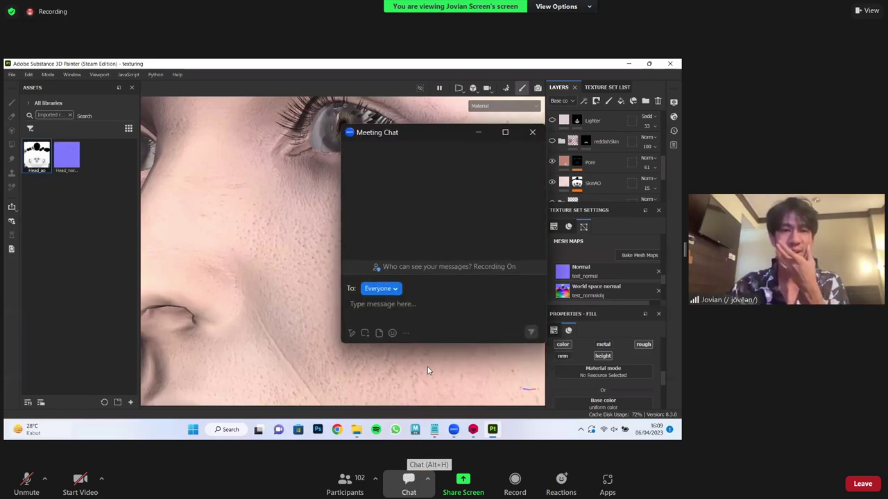
scroll(435, 228, up, 1)
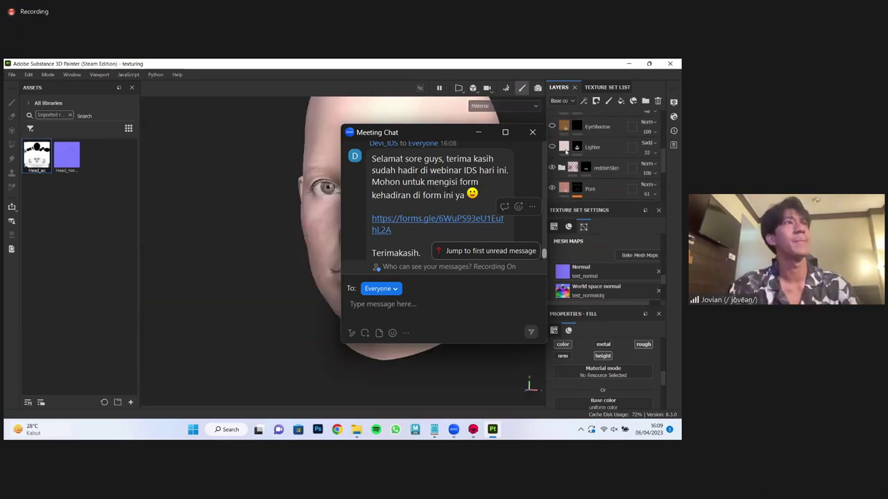
click(434, 224)
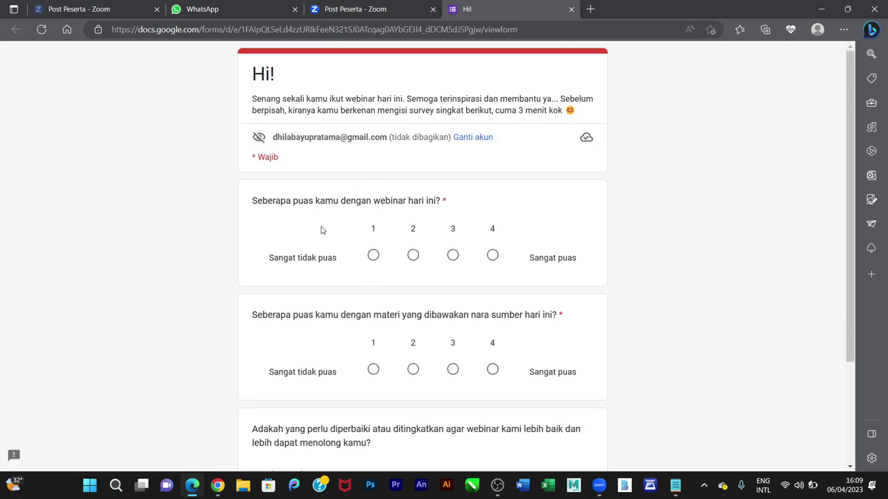
click(413, 256)
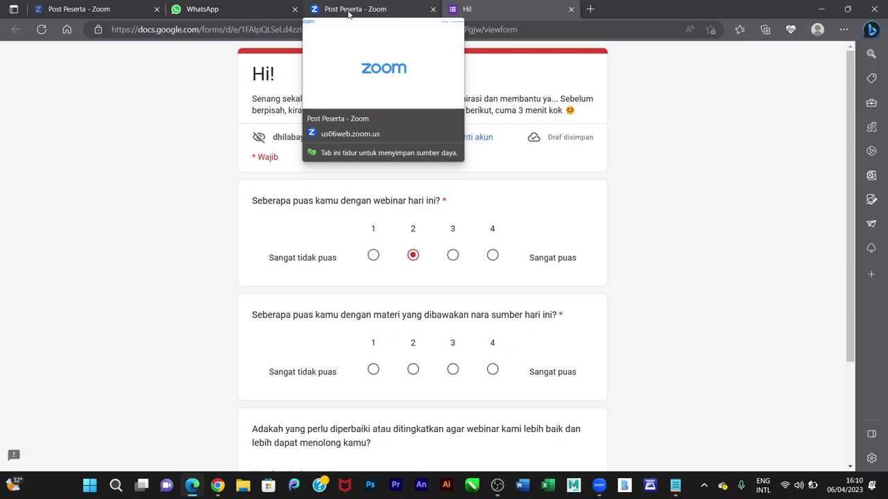
- Return from the browser to the Zoom meeting and minimise the meeting chat over the shared slides
click(349, 11)
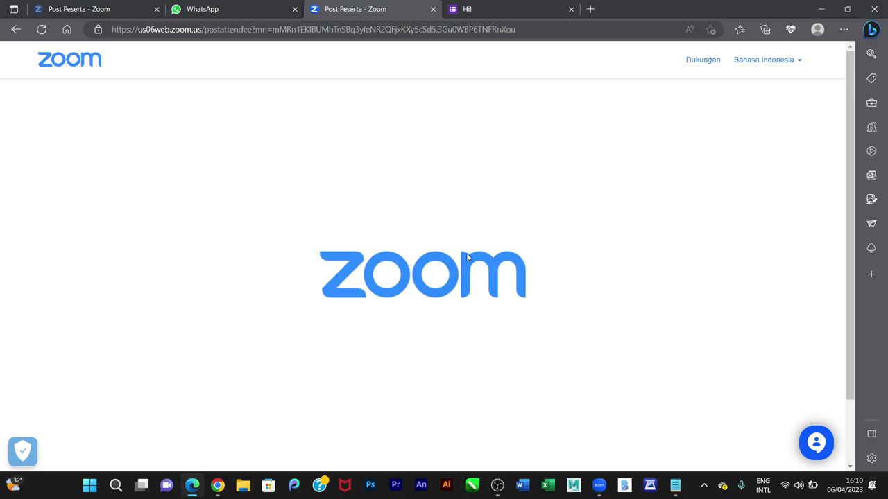
mouse_move(599, 486)
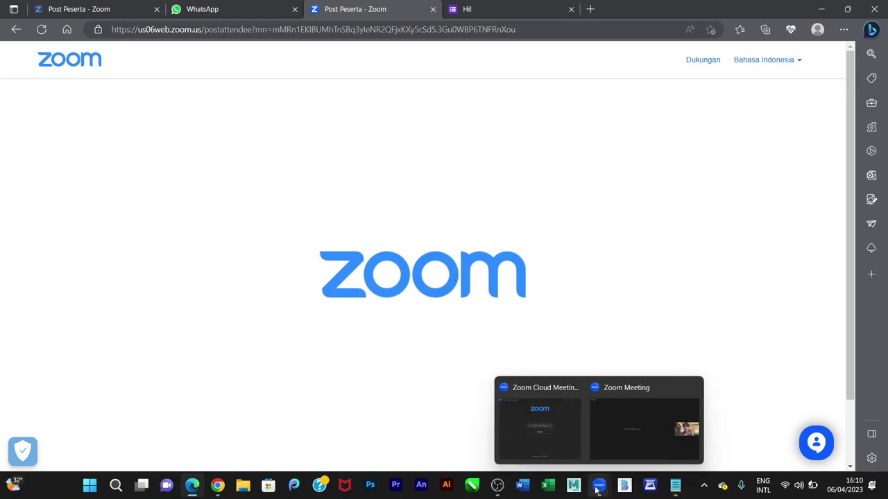
click(622, 441)
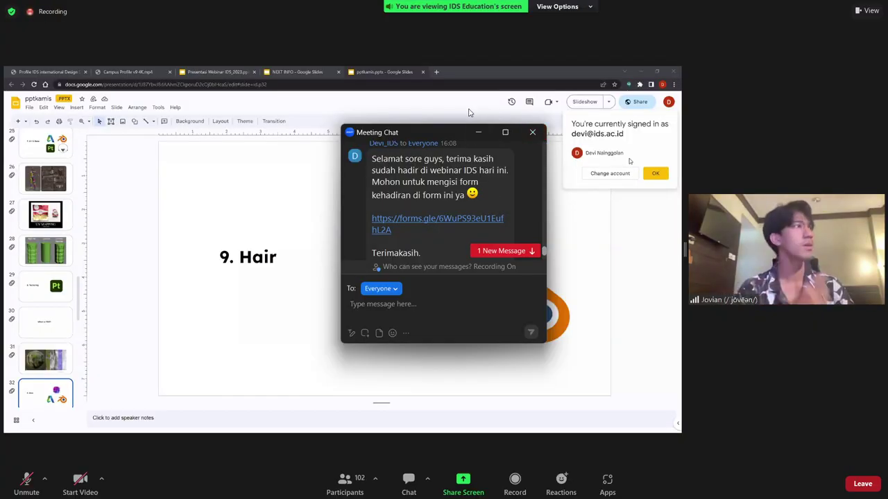
click(476, 136)
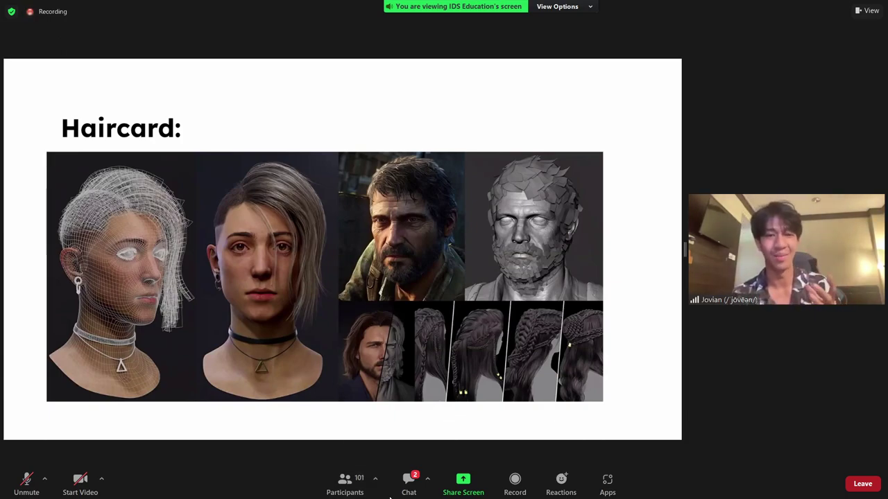
- Find the attendance form message in the Zoom meeting chat and open its form link again
click(409, 479)
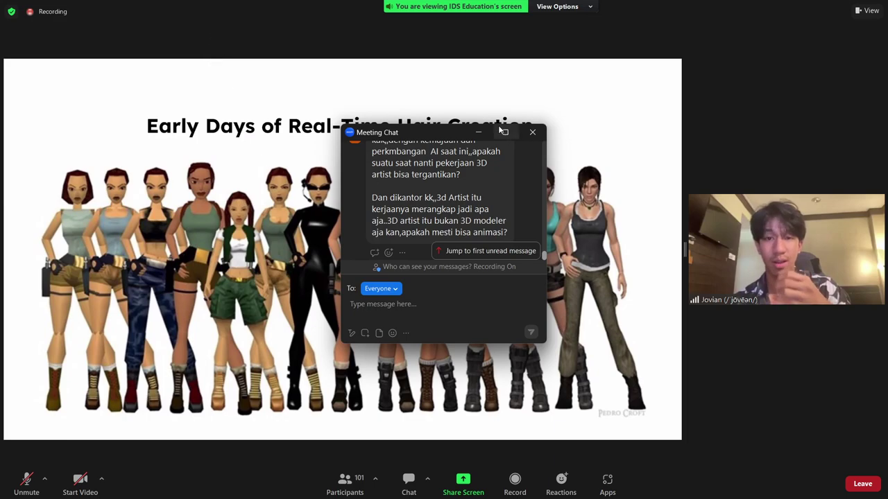
scroll(451, 198, up, 2)
scroll(451, 198, down, 2)
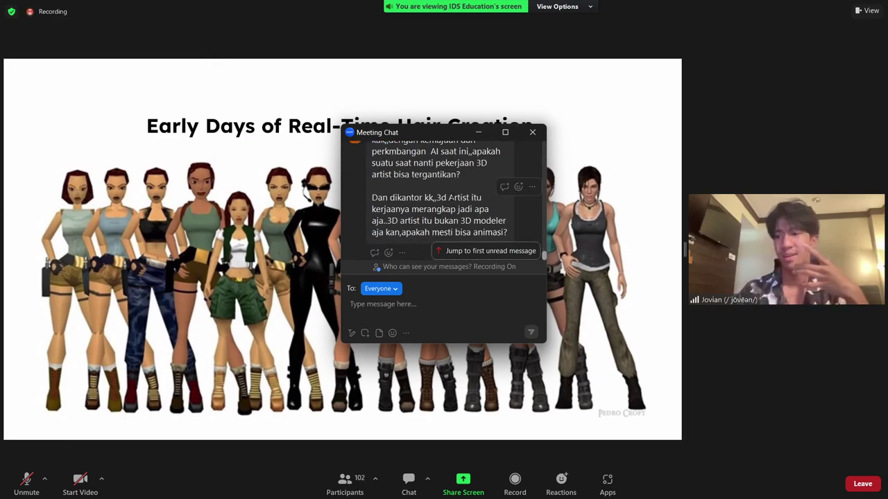
scroll(451, 196, down, 3)
scroll(451, 196, up, 2)
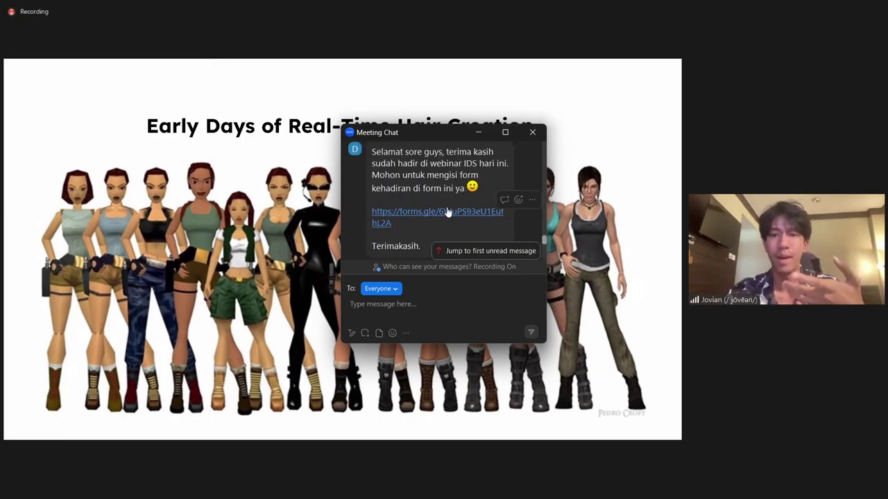
click(448, 212)
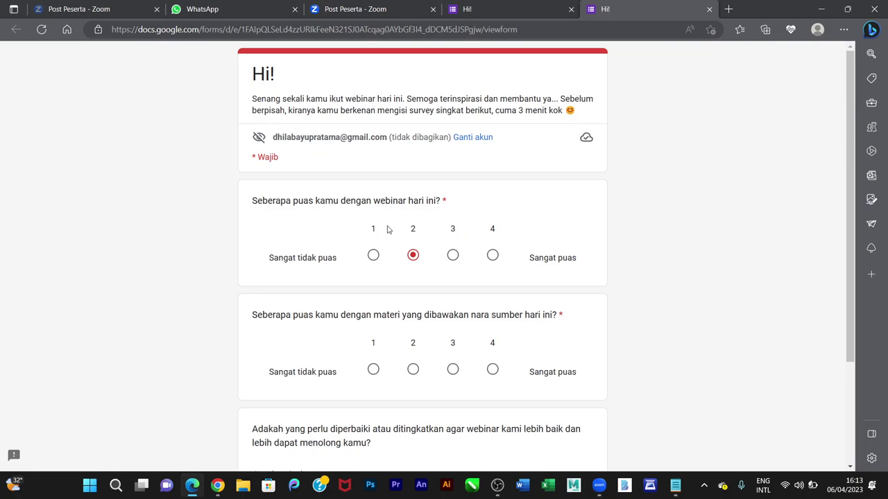
- Rate both the webinar and the speaker's material 3 and enter improvement feedback beginning "terangkan lebih"
click(452, 256)
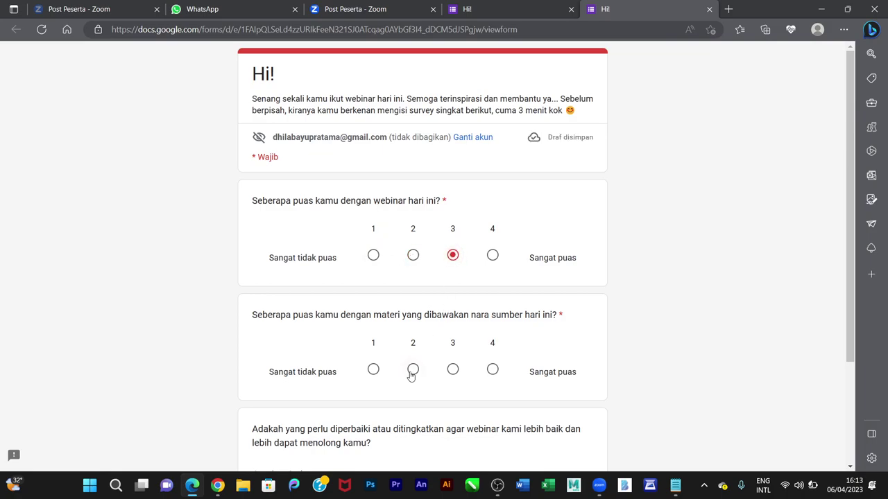
scroll(416, 368, down, 1)
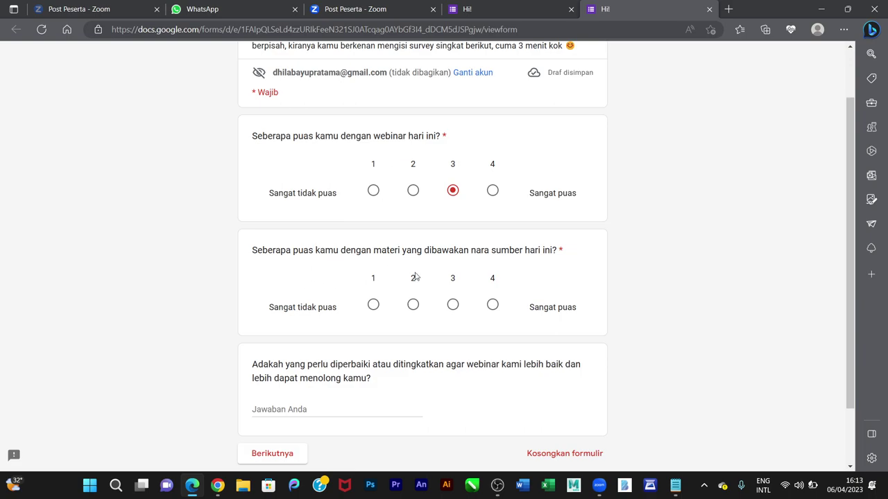
click(452, 305)
click(365, 409)
text(t)
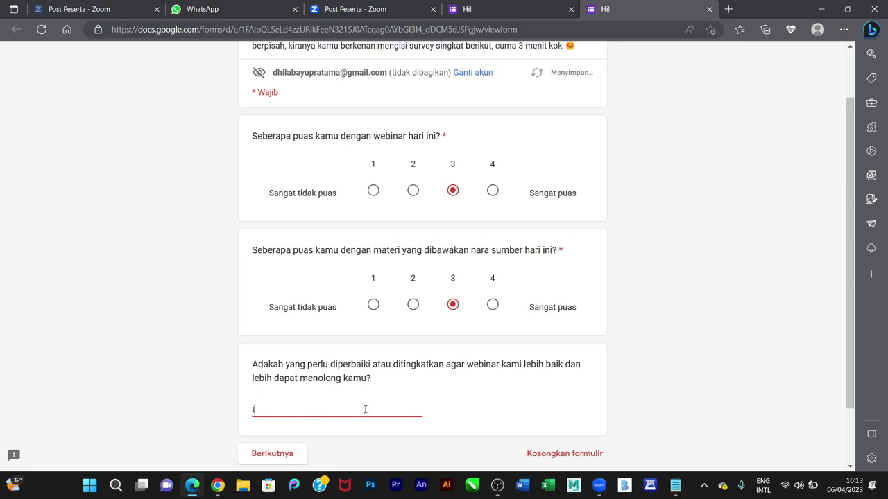
text(erangkan lebih)
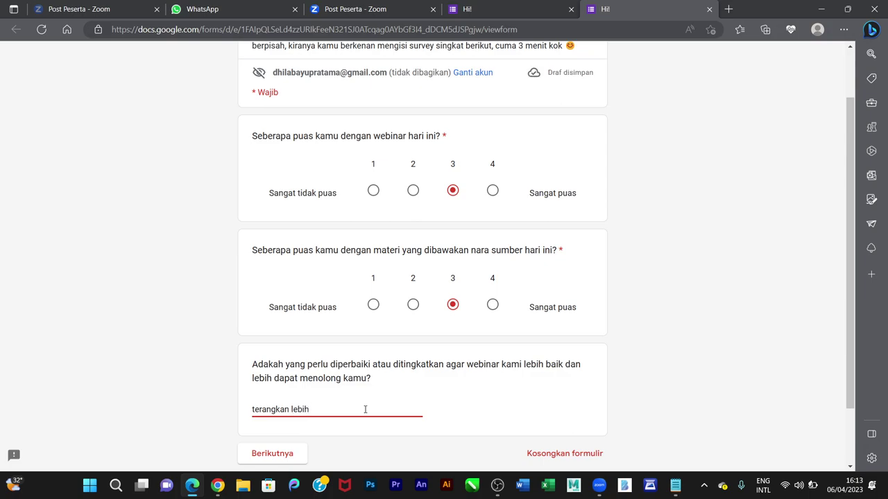
text( je)
- Close the second copy of the survey form, return to the Zoom meeting and bring up its chat
click(708, 9)
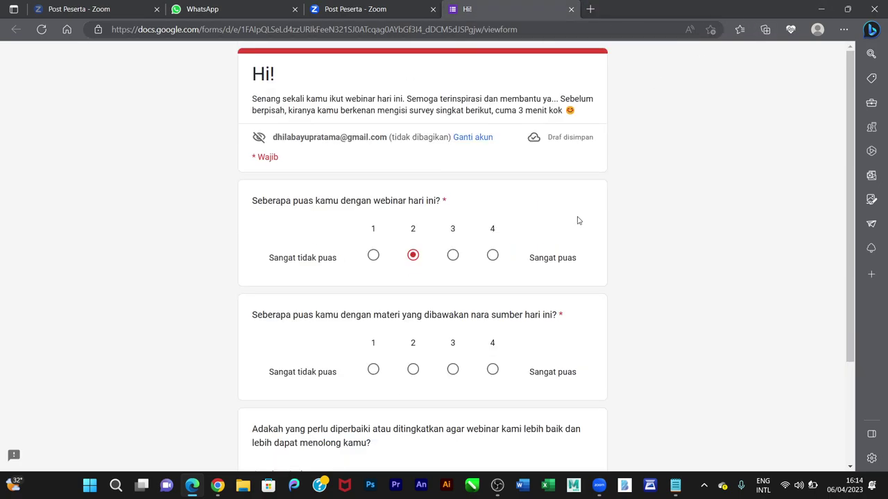
click(595, 489)
mouse_move(595, 490)
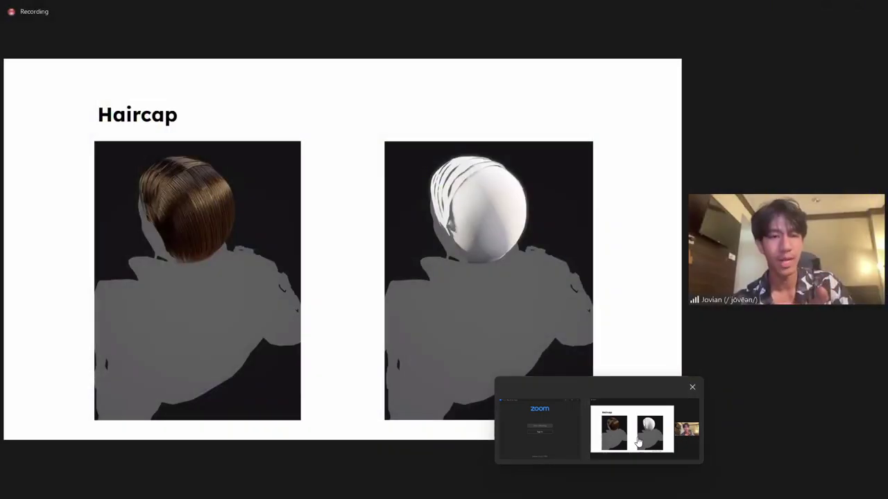
click(631, 428)
click(414, 487)
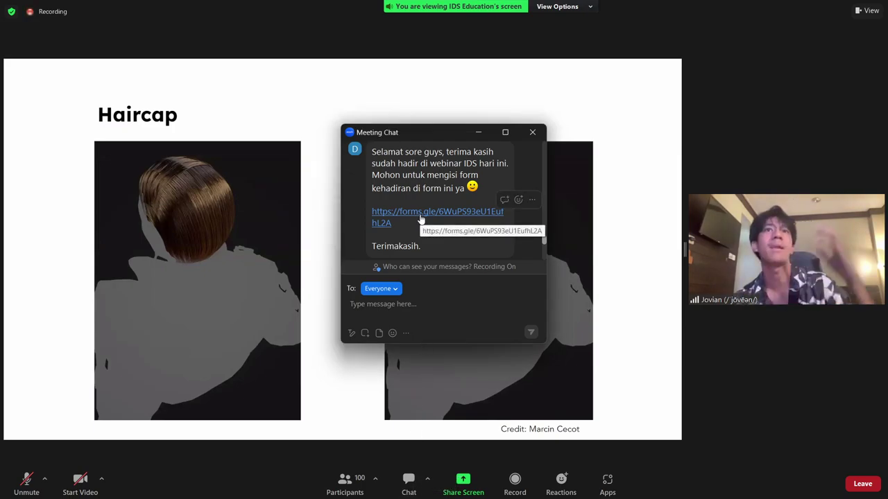